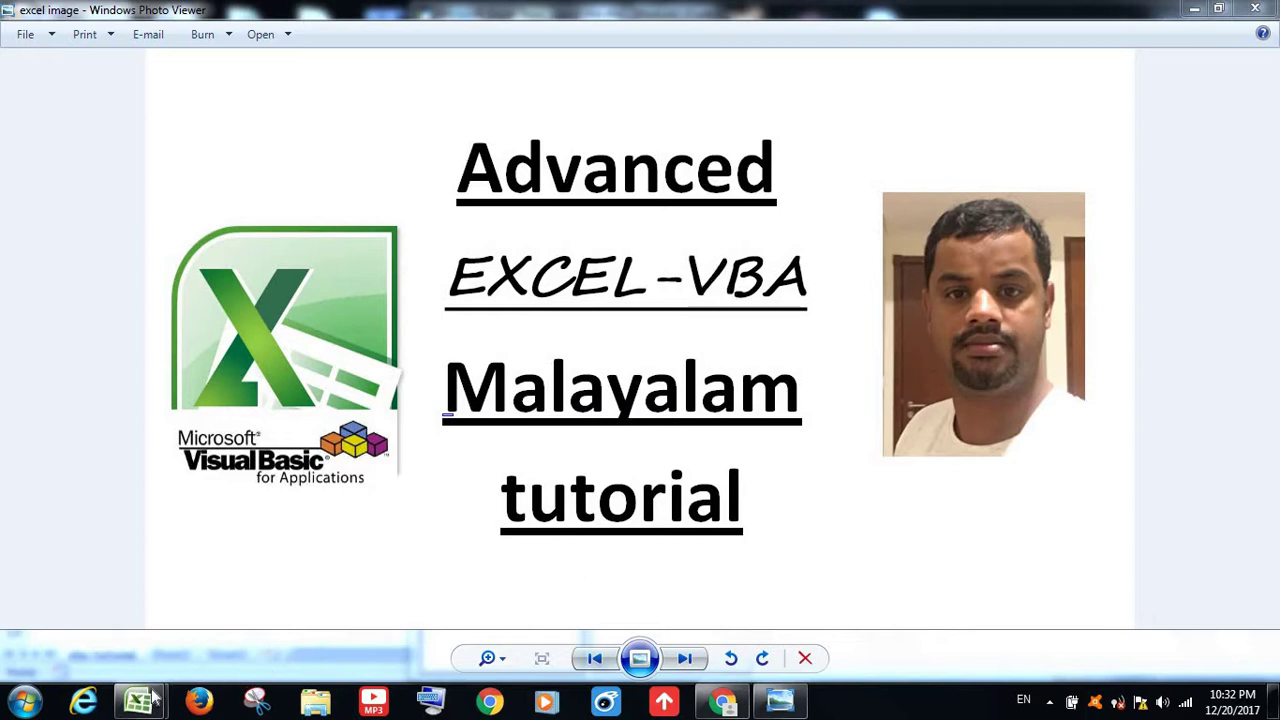
Switch from Windows Photo Viewer to the 'excel vba' Excel workbook.
click(157, 605)
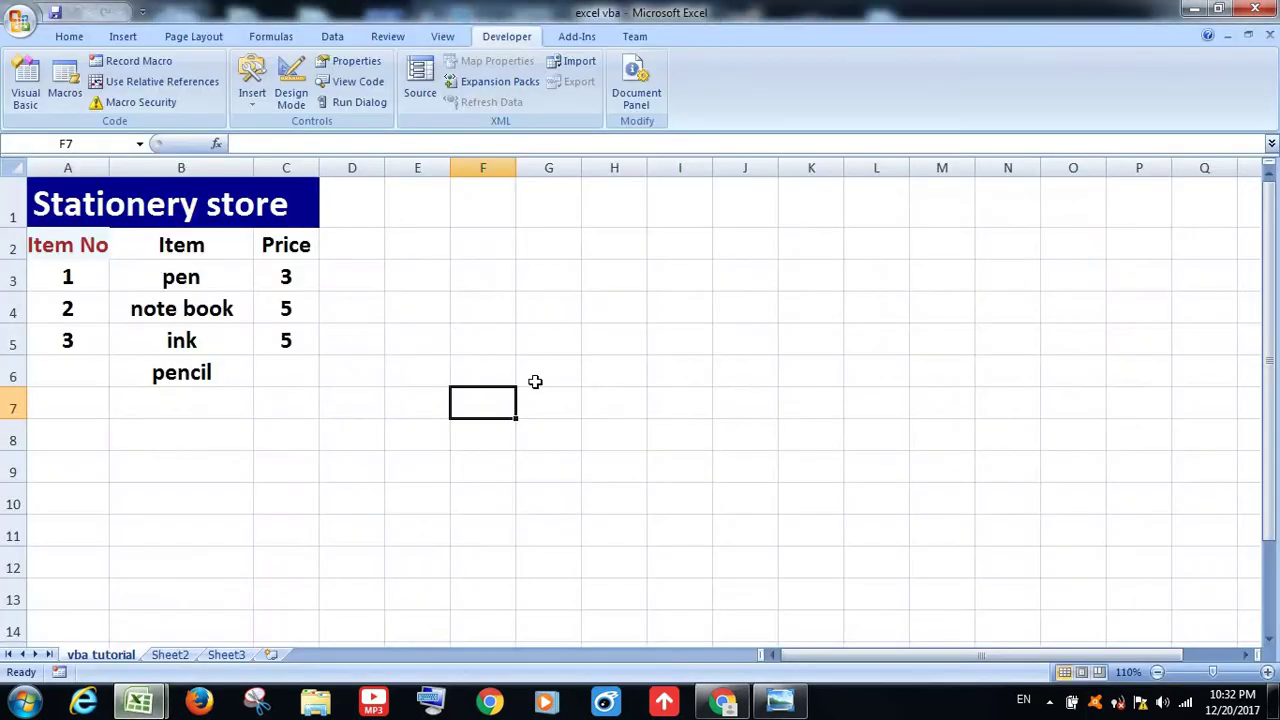
Select cell G5 and open the Visual Basic editor showing Module1's empty Worksheet procedure.
click(576, 340)
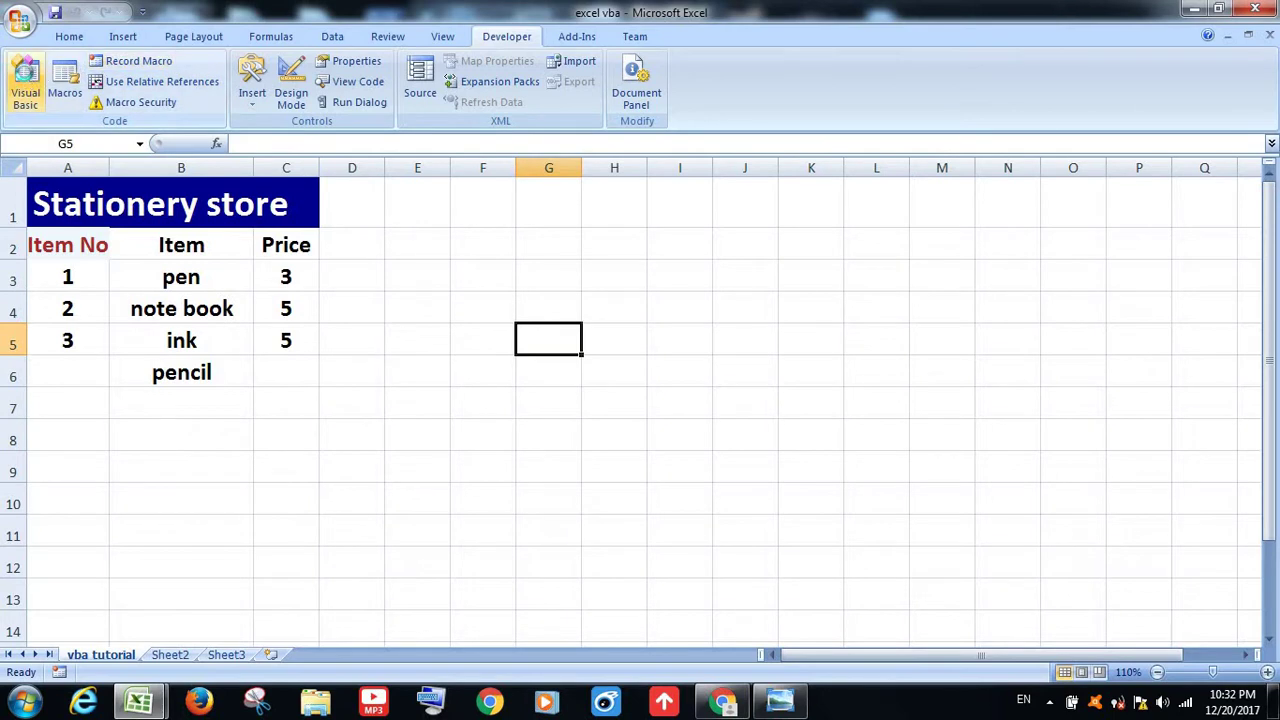
click(26, 82)
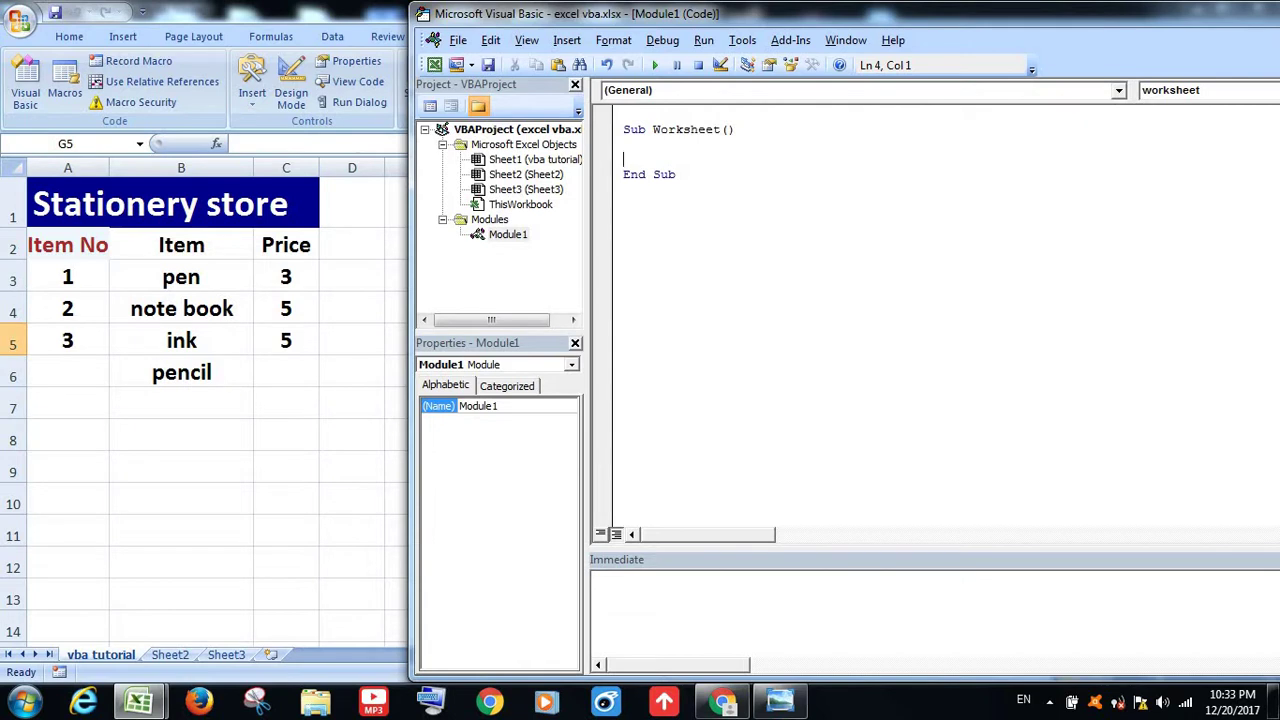
Declare x and y As Integer in the Worksheet procedure.
text(dim )
text(x )
text(as int)
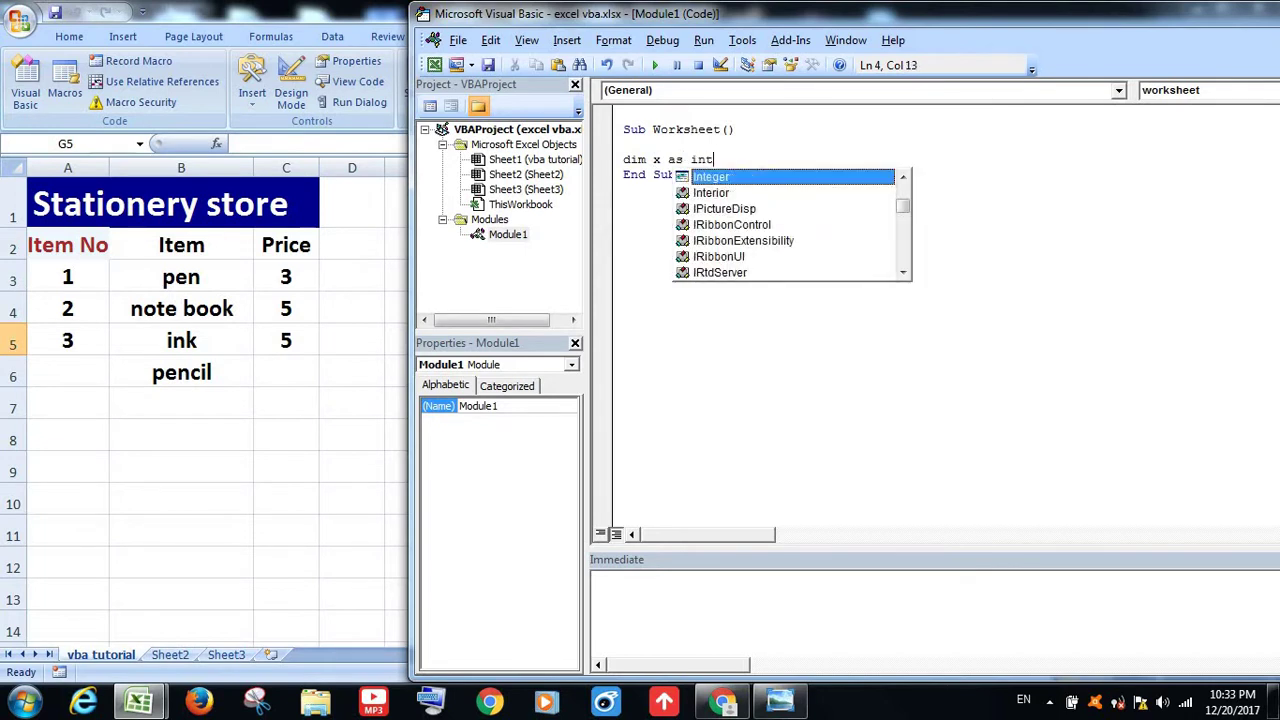
text(er)
key(BackSpace)
text(g)
text(er)
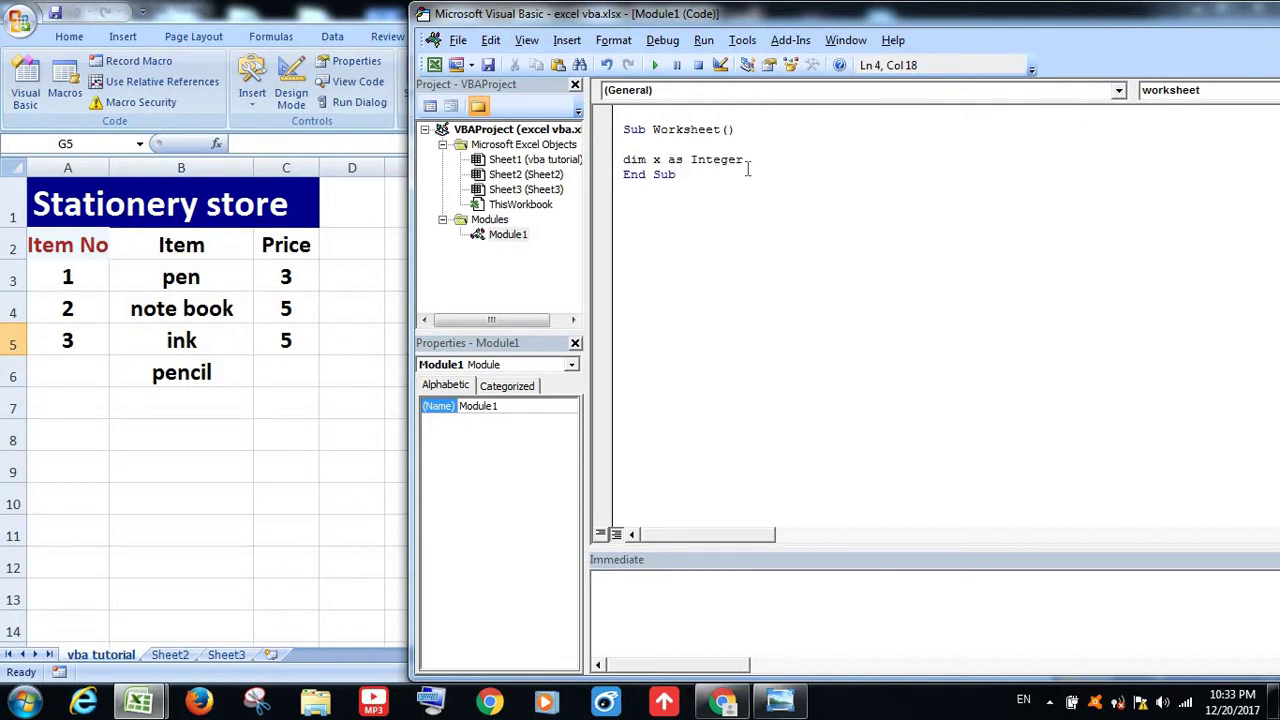
key(Return)
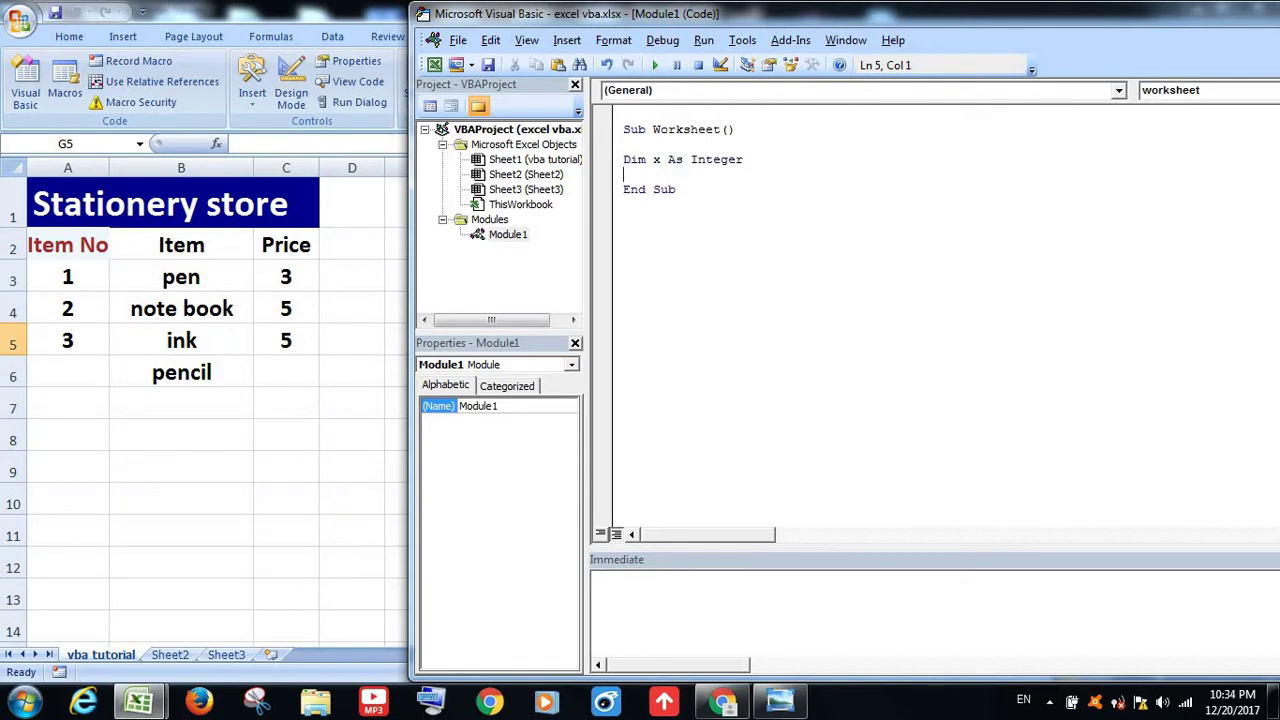
text(dim )
text(y as i)
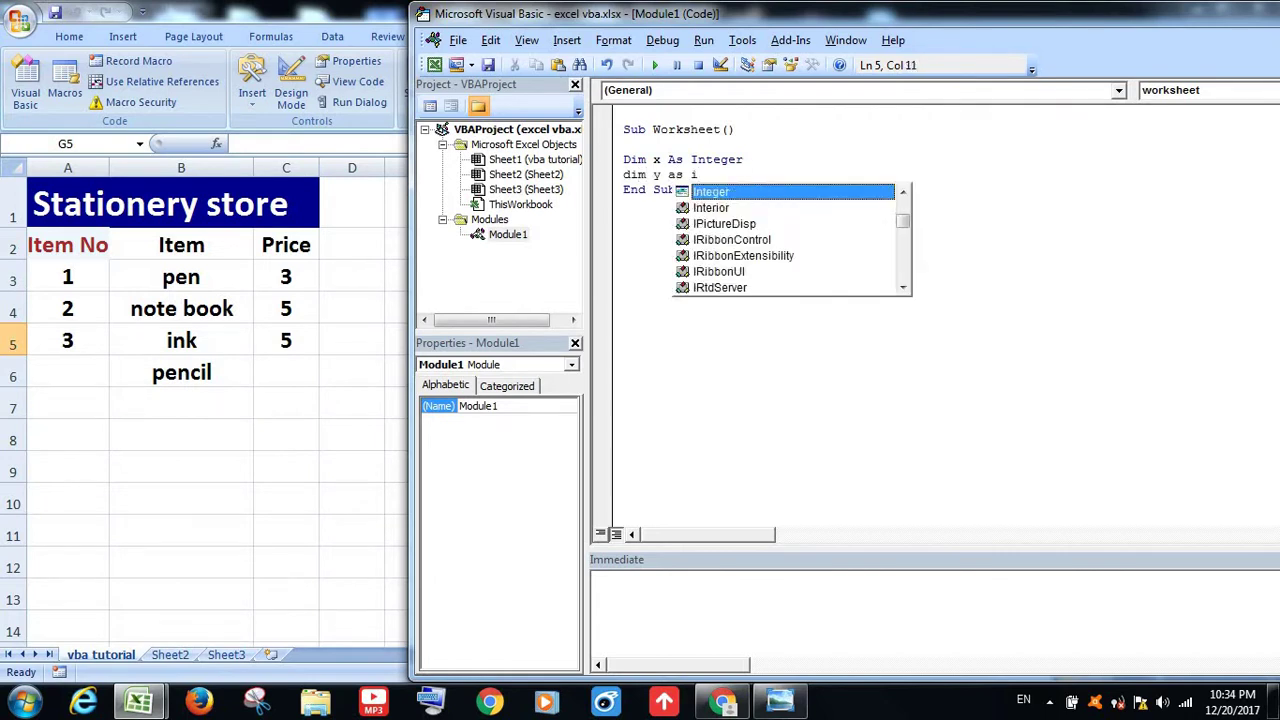
text(nt)
key(Tab)
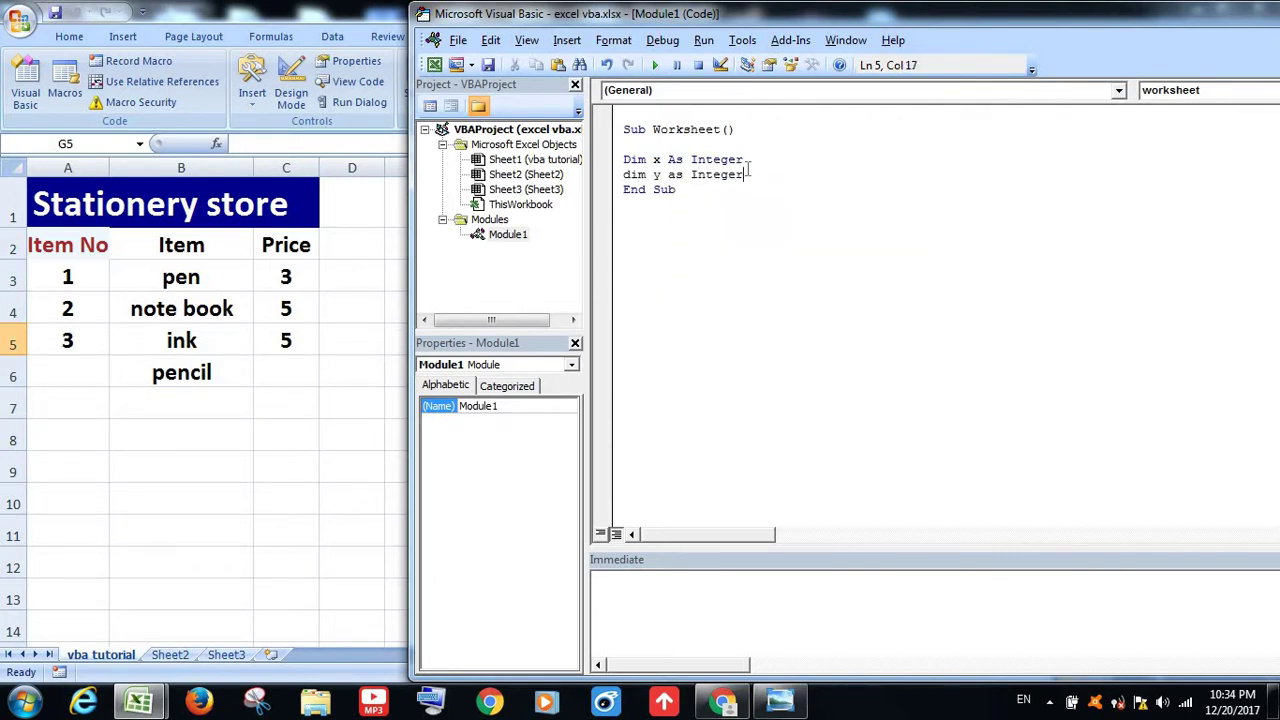
key(Return)
Declare ans As Integer and leave a blank line before End Sub.
text(dim)
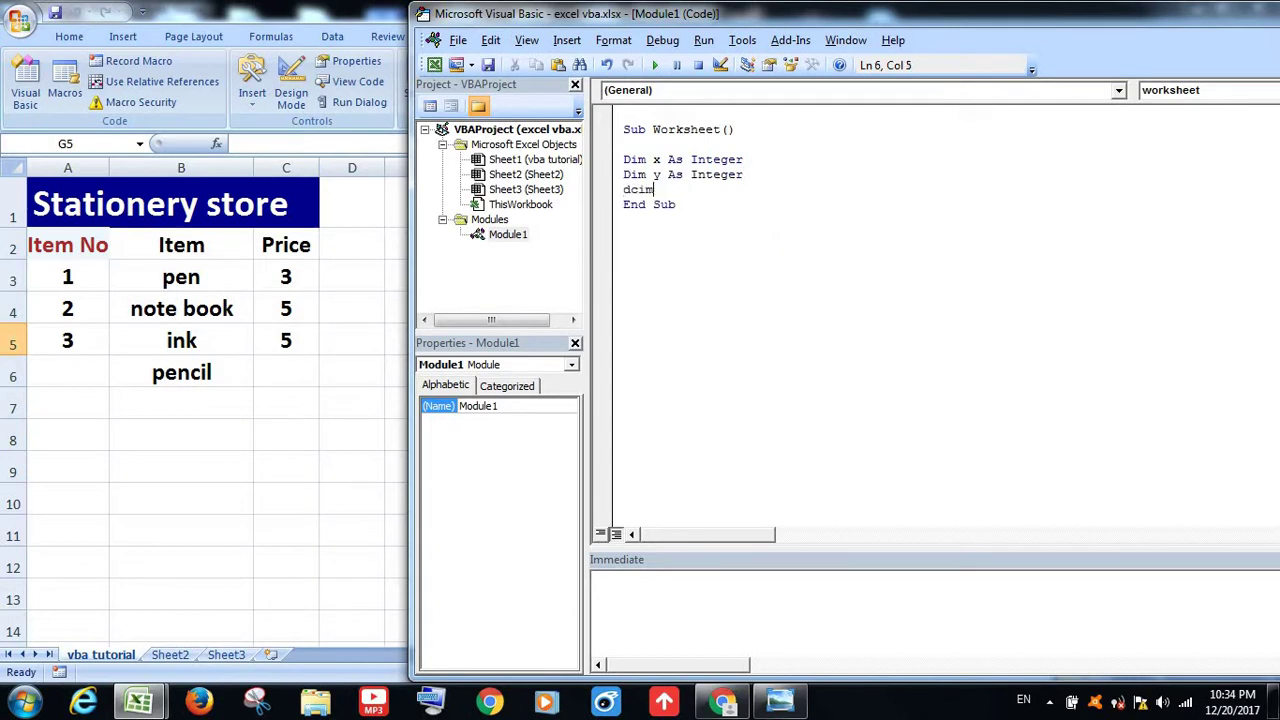
key(BackSpace)
key(BackSpace)
text(im )
text(ans as )
text(i)
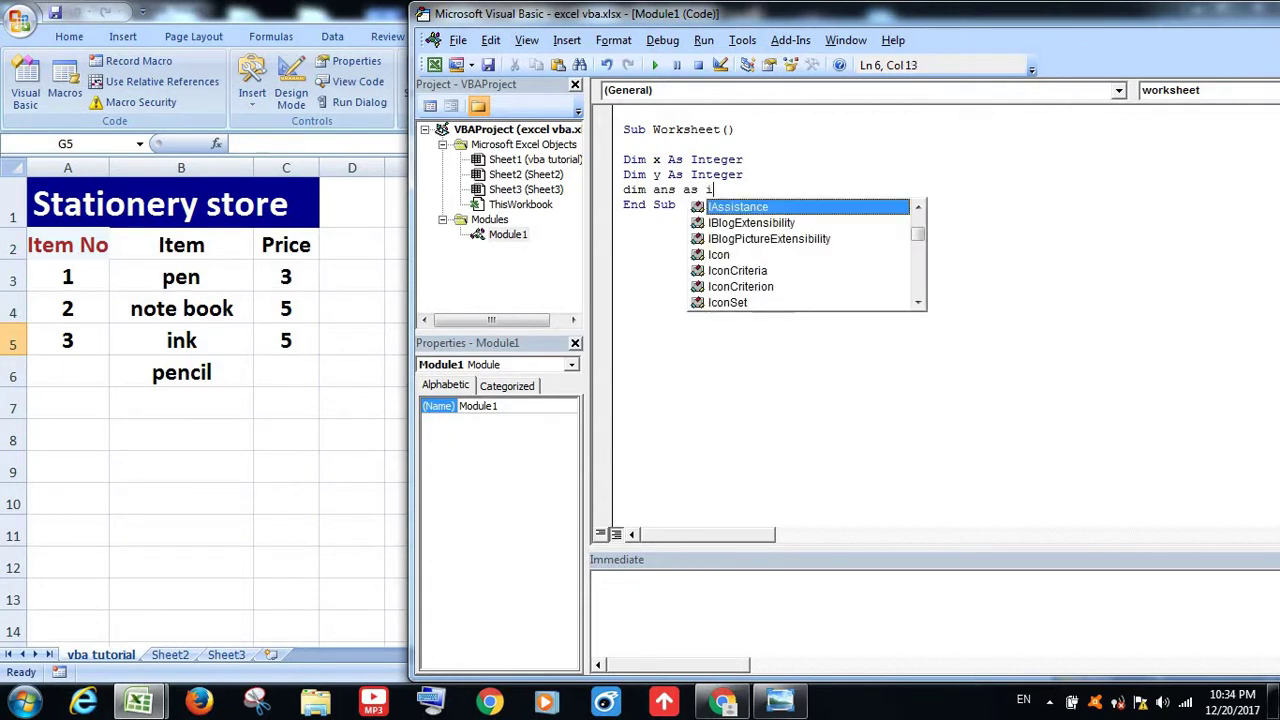
text(nter)
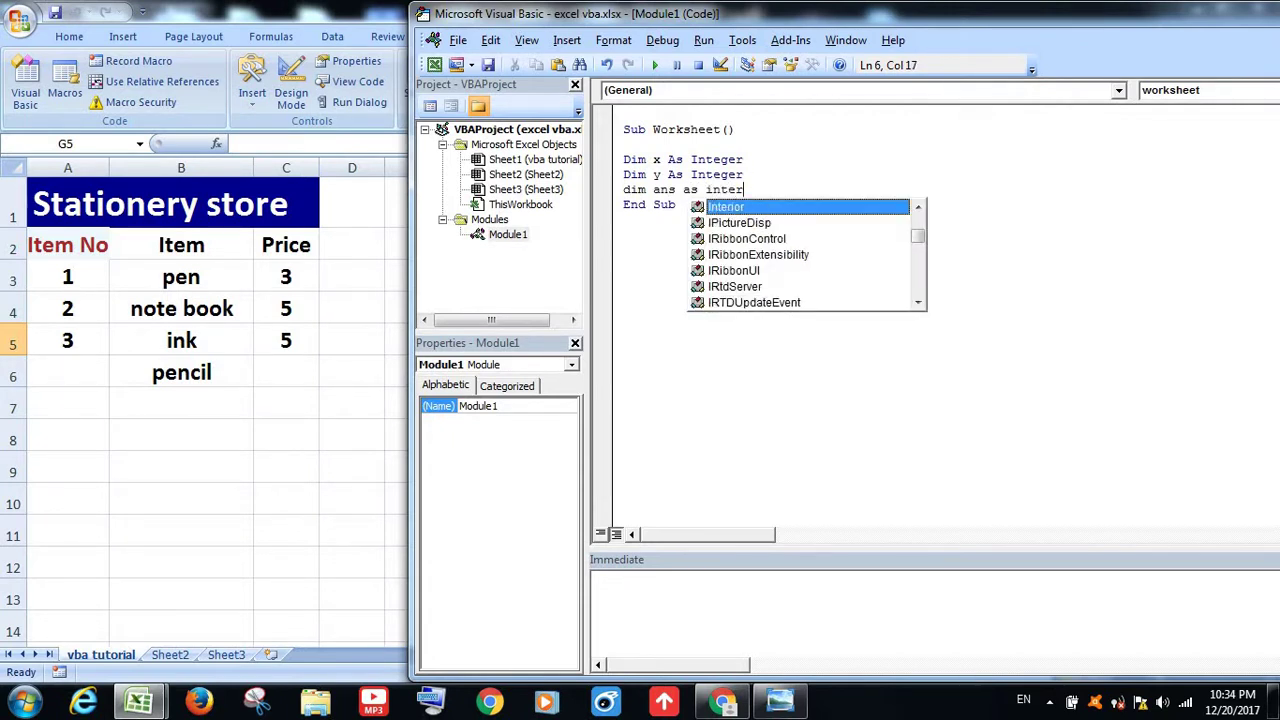
key(BackSpace)
key(BackSpace)
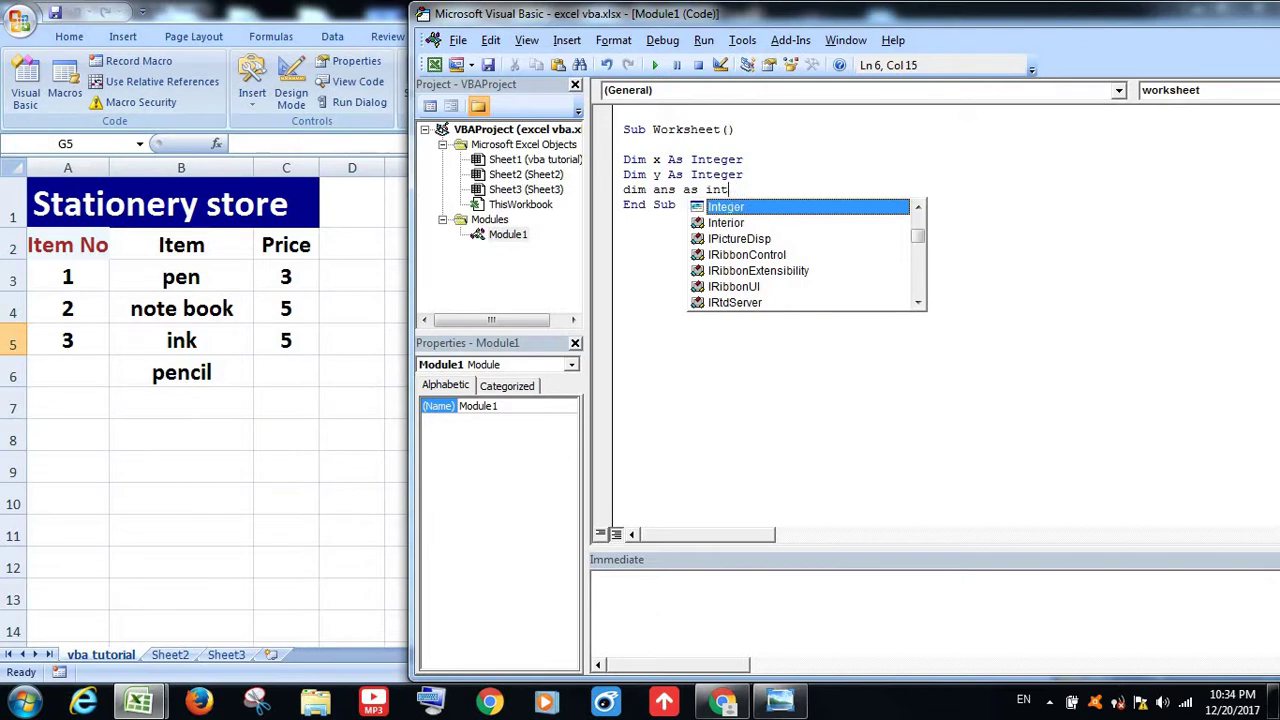
text(eg)
text(er)
key(Tab)
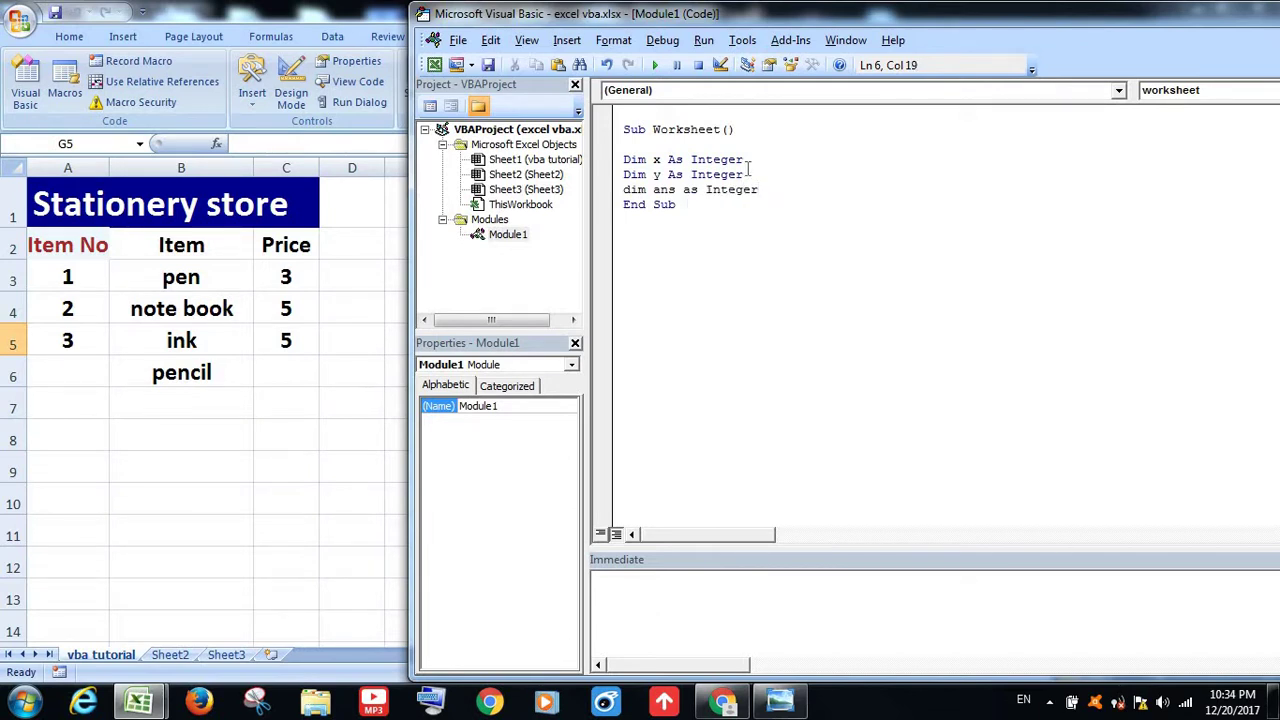
key(Return)
key(Return)
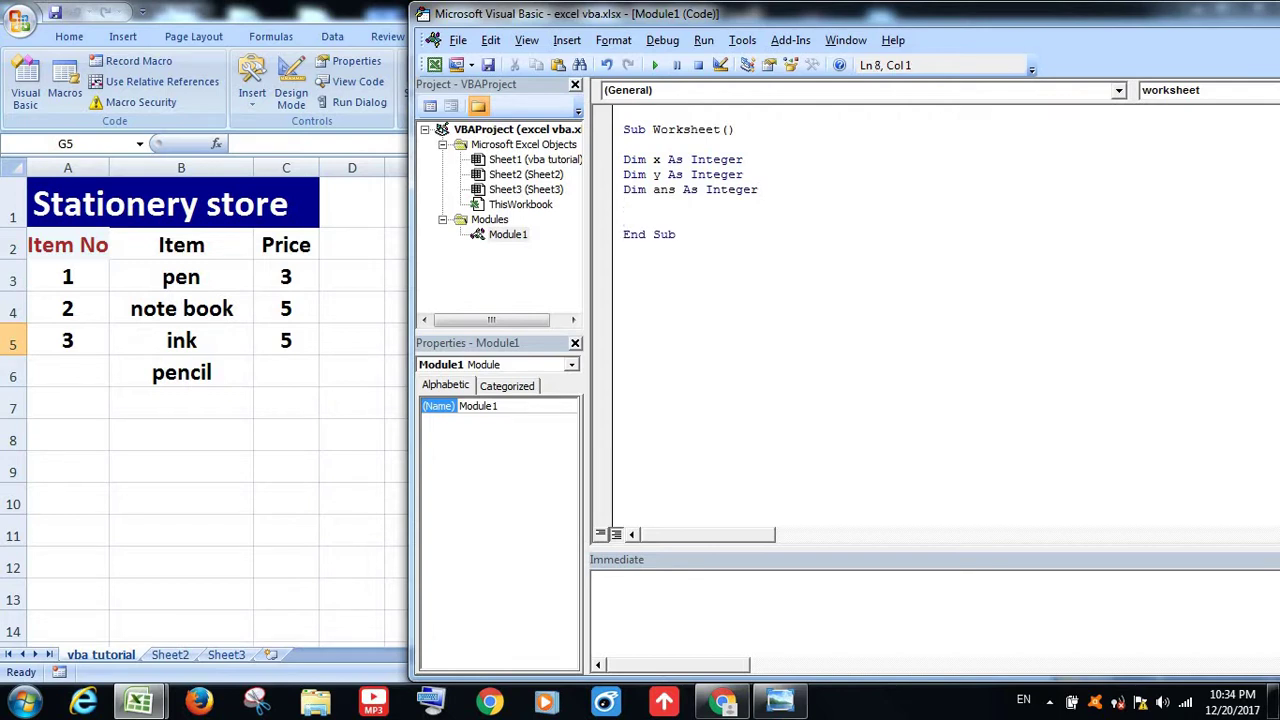
Assign x = 5 and y = 9, set ans = x + y, and begin typing msgbox ans.
text(x )
text(= )
text(5)
key(Return)
text(y )
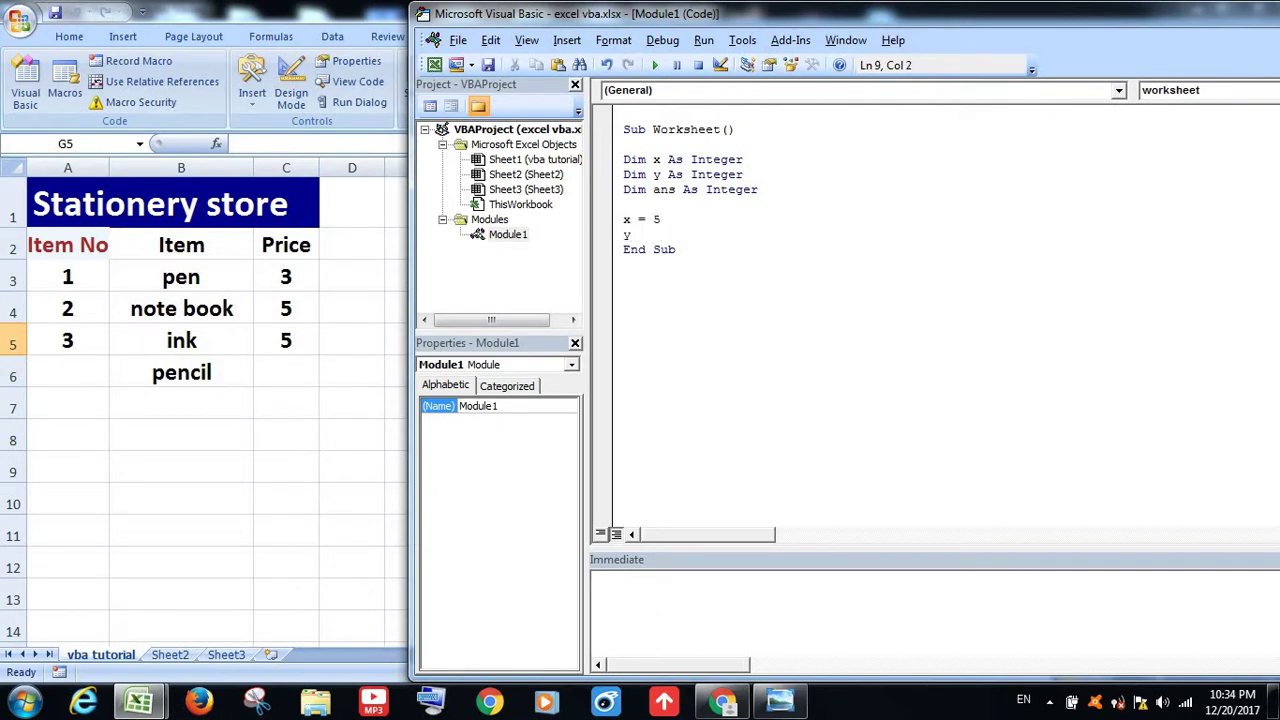
text(=)
text( 9)
key(Return)
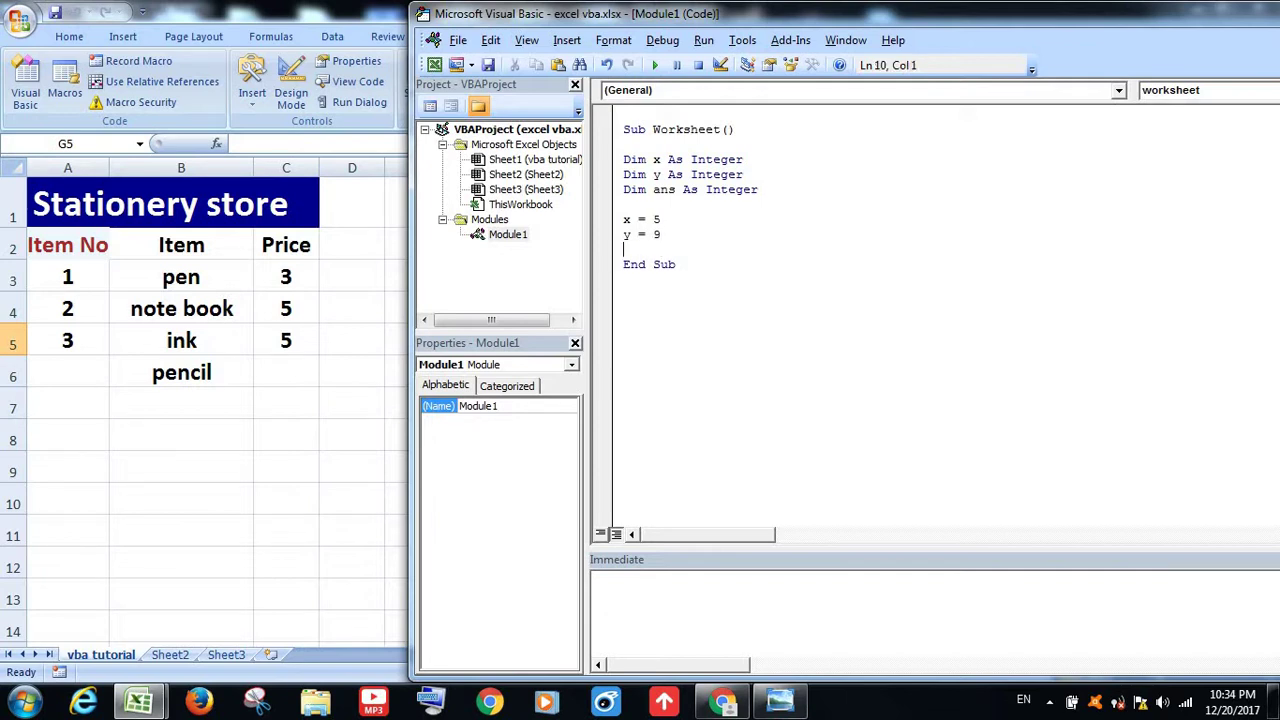
text(an)
key(BackSpace)
text(ns = )
text(x)
key(BackSpace)
text(x)
text(+)
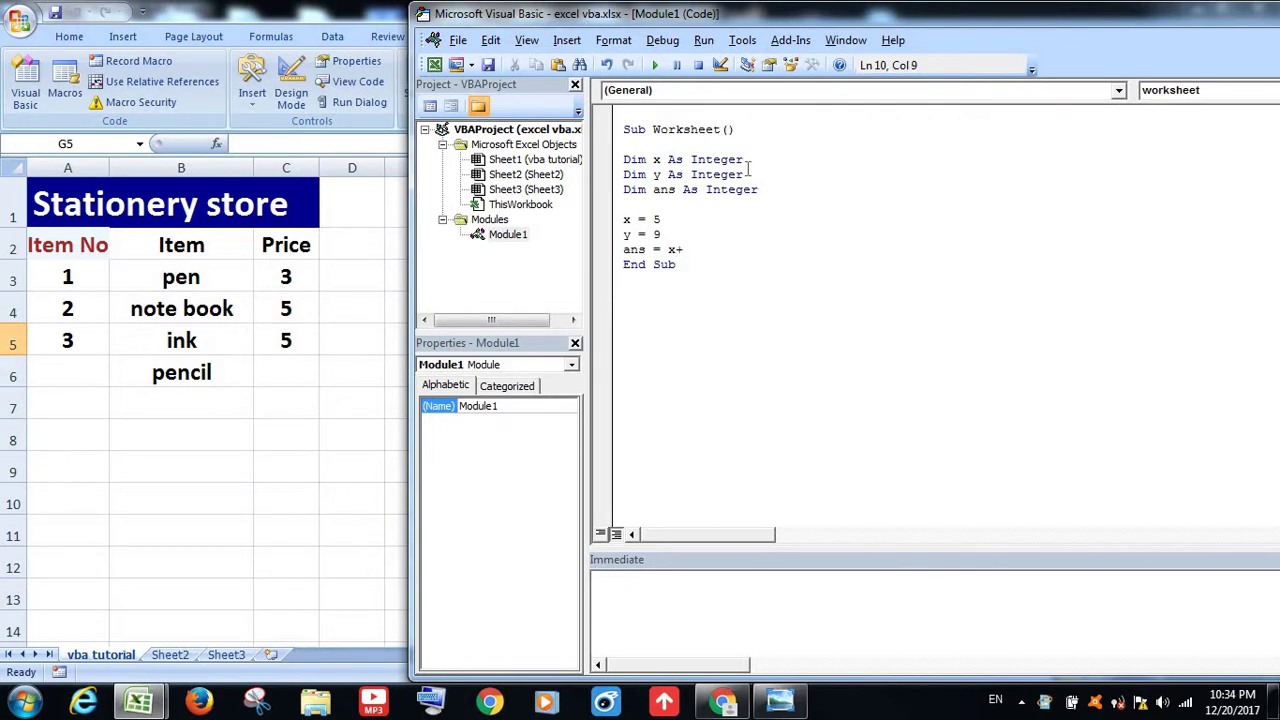
text(y)
key(Return)
text(ms)
text(gbo)
text(x )
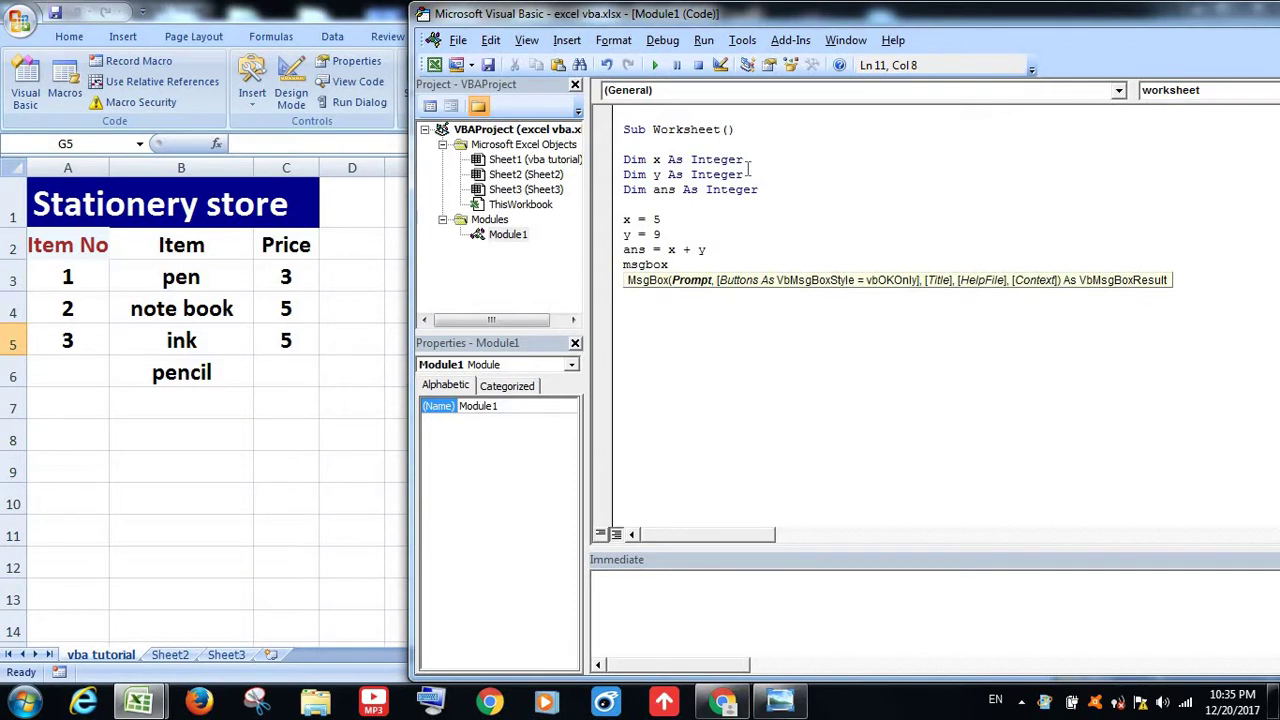
text(ans)
Complete the MsgBox ans line so the procedure displays ans before End Sub.
key(Return)
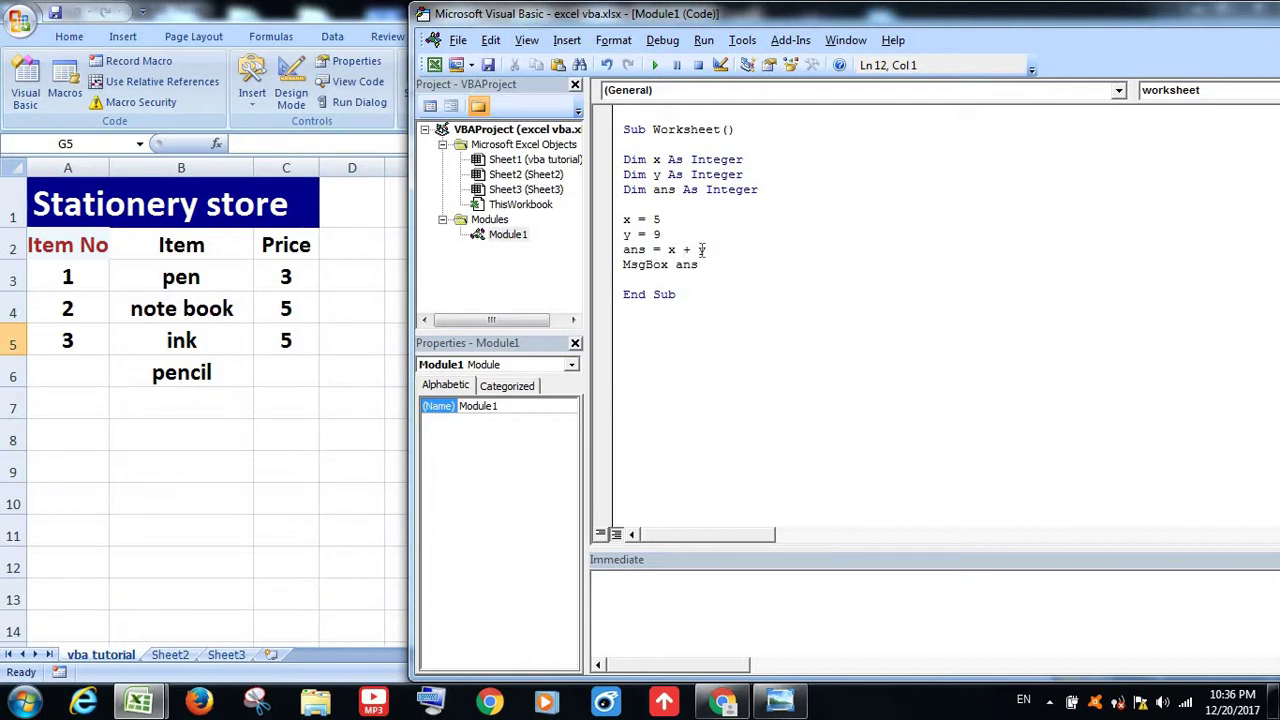
click(716, 238)
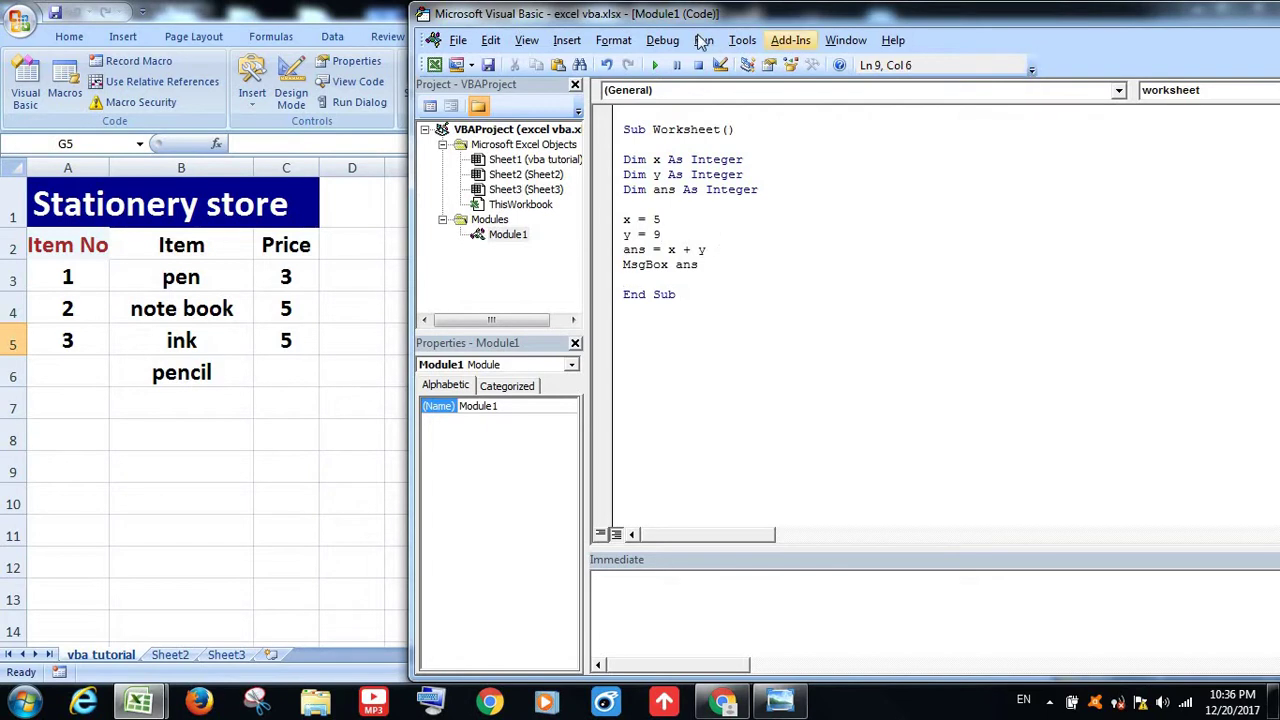
click(654, 64)
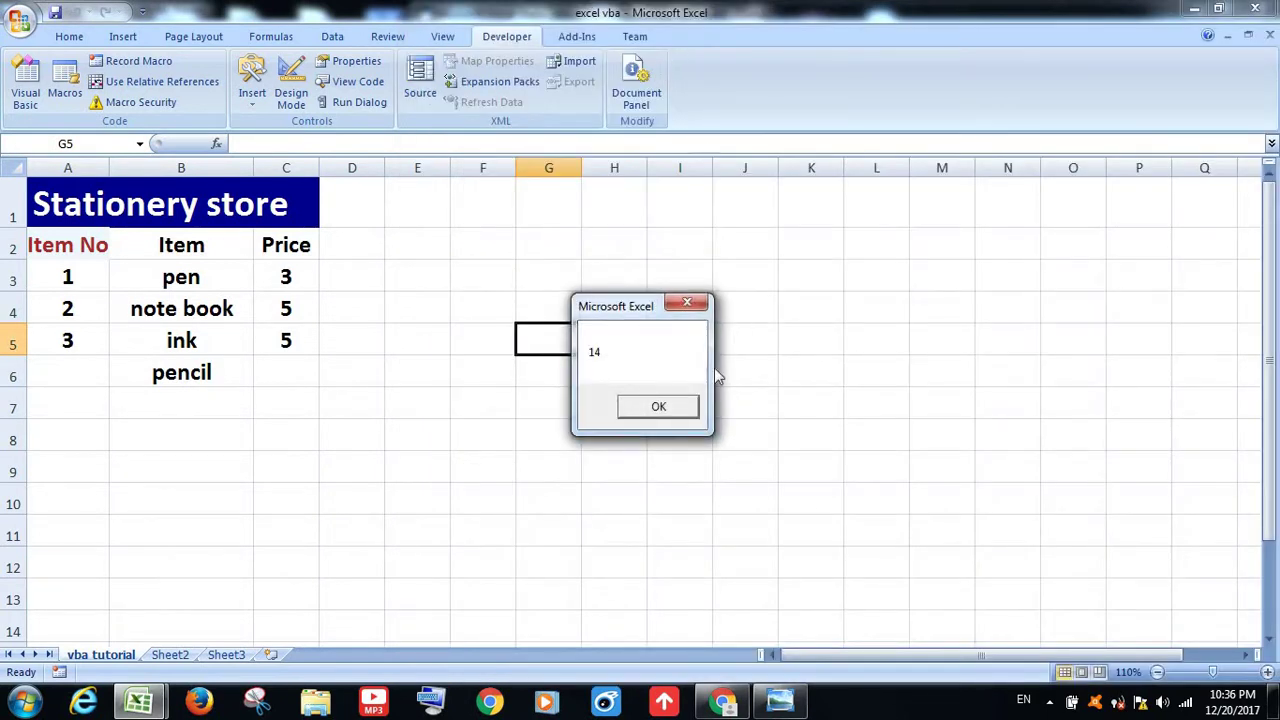
click(658, 406)
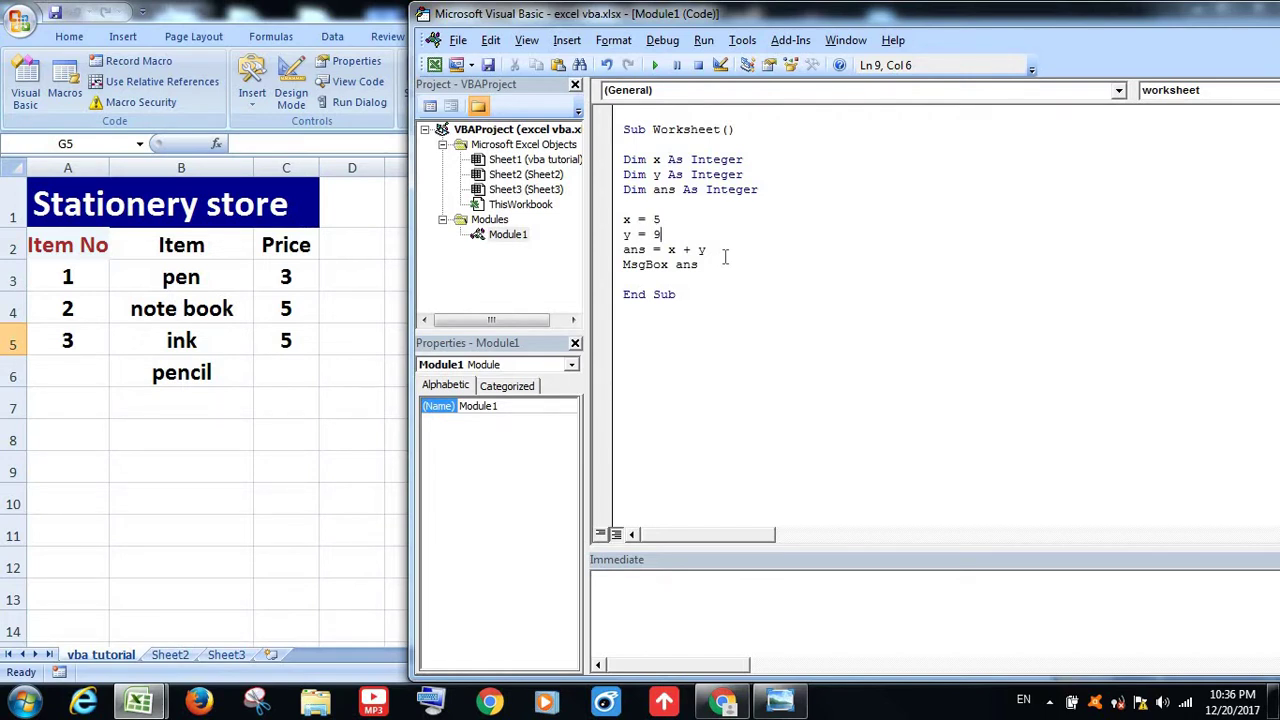
Replace the MsgBox ans line with Sheet1.Select.
drag(714, 264, 620, 264)
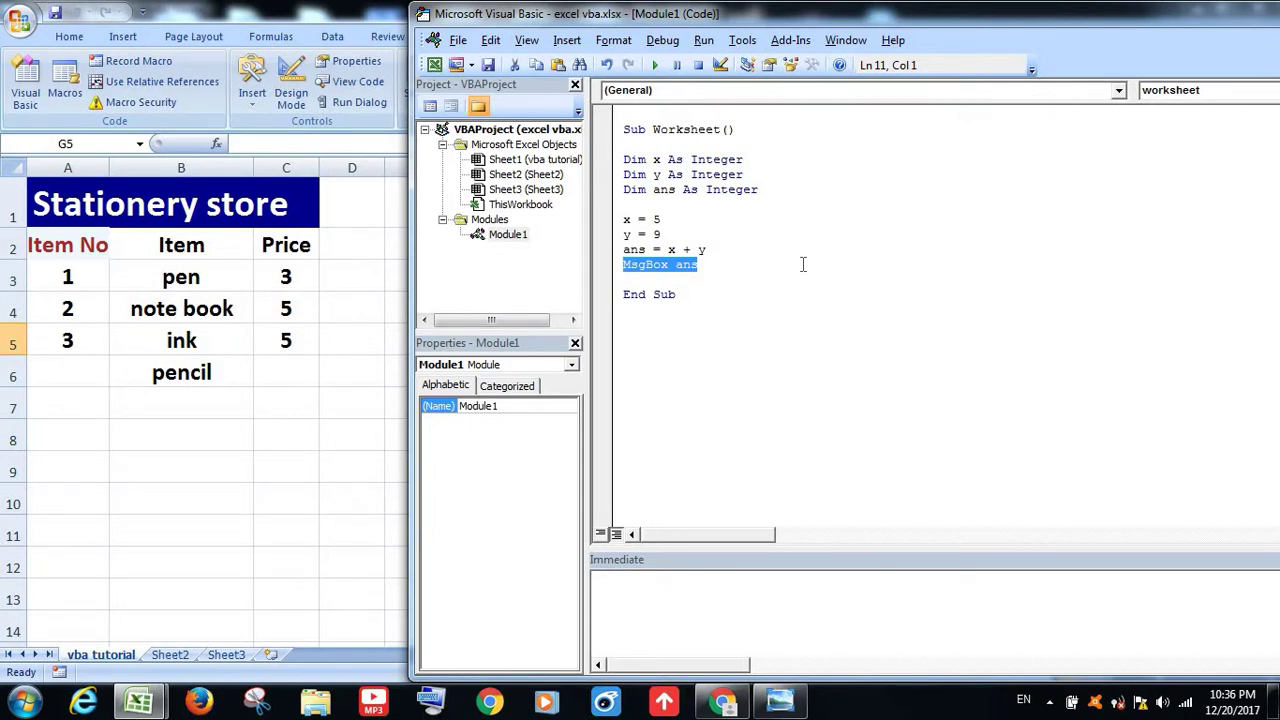
text(sh)
text(ee)
text(t)
text(1)
text(.se)
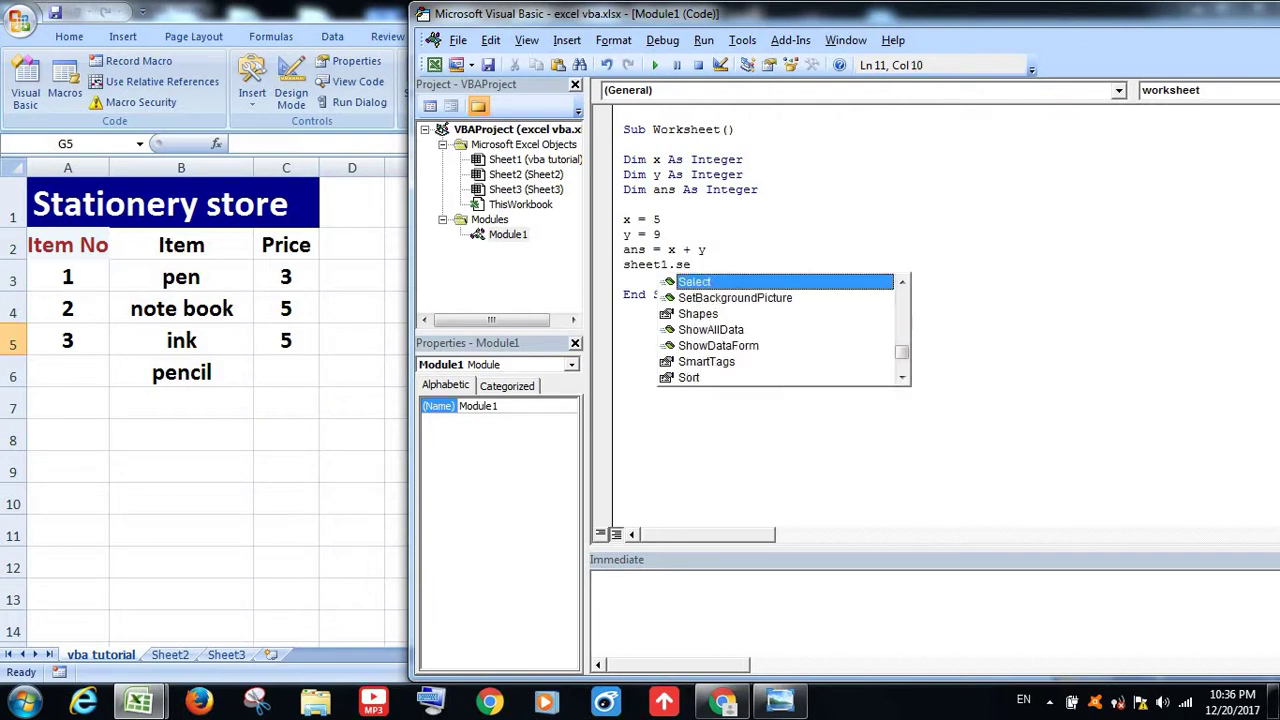
text(lect)
key(Return)
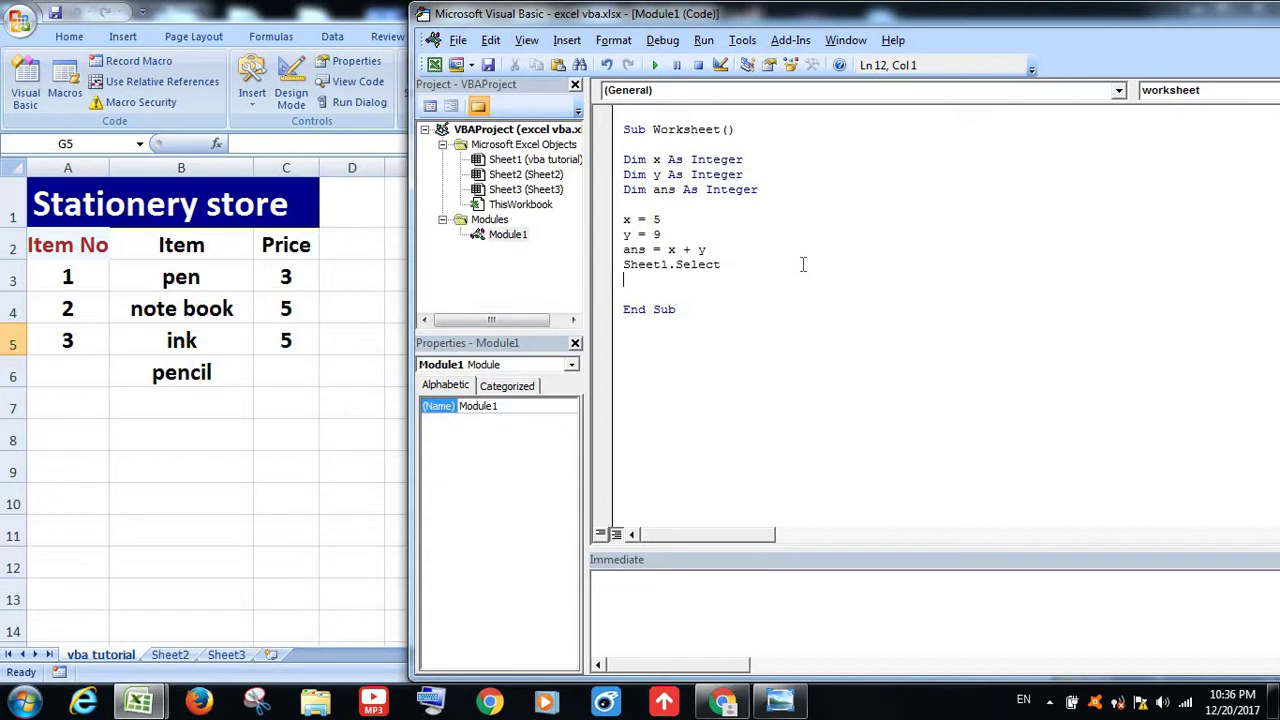
Add the line Range("c6").Value = ans below Sheet1.Select.
text(range)
text(()
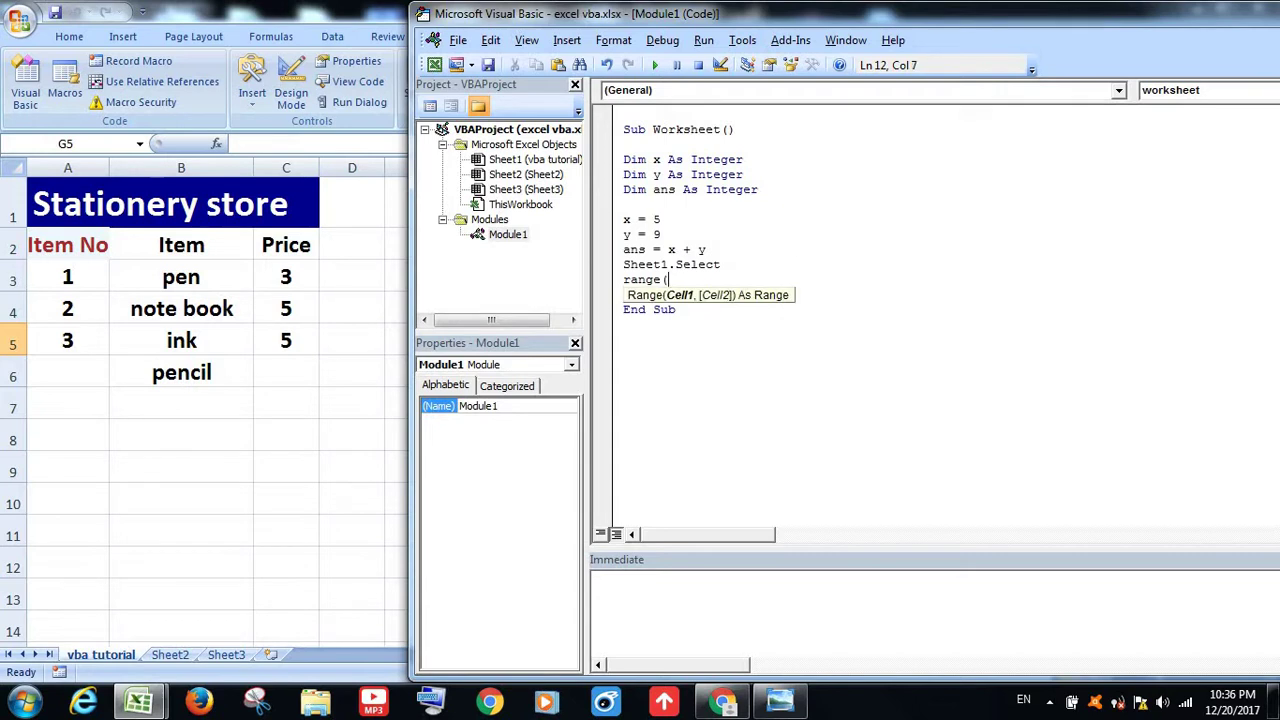
text("")
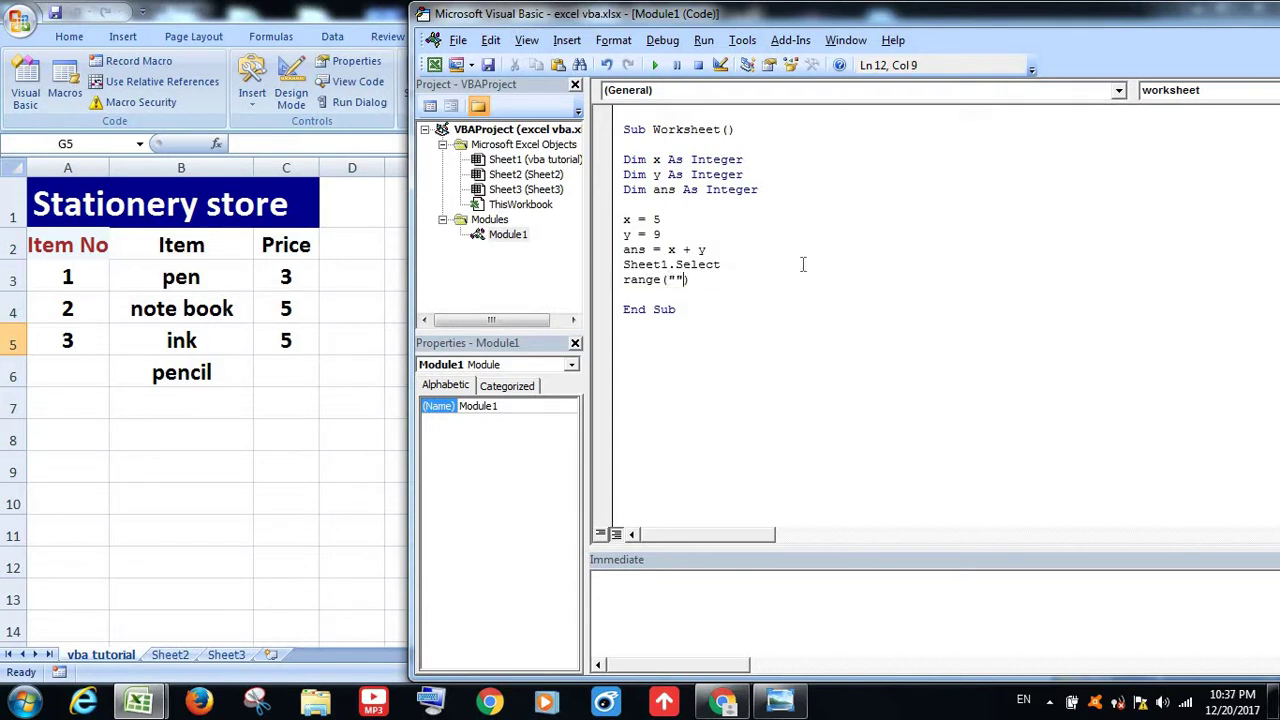
key(Left)
text(c)
text(6)
key(End)
text(.)
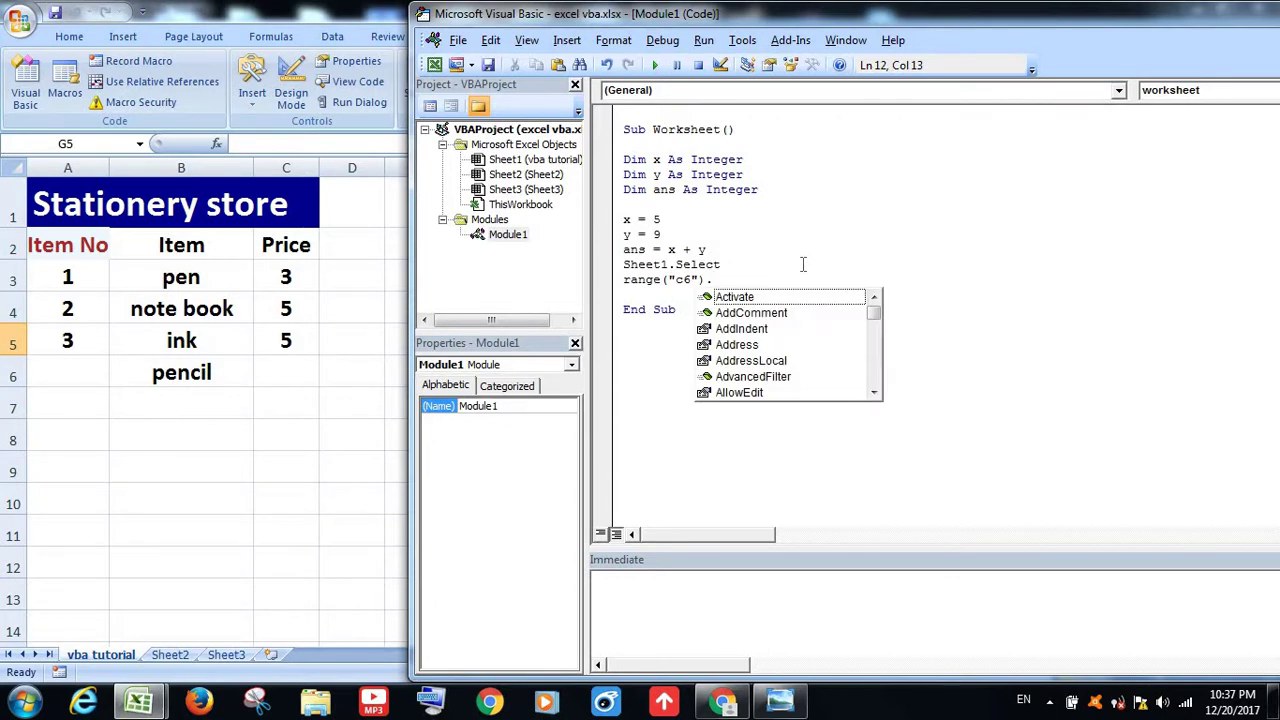
text(valu)
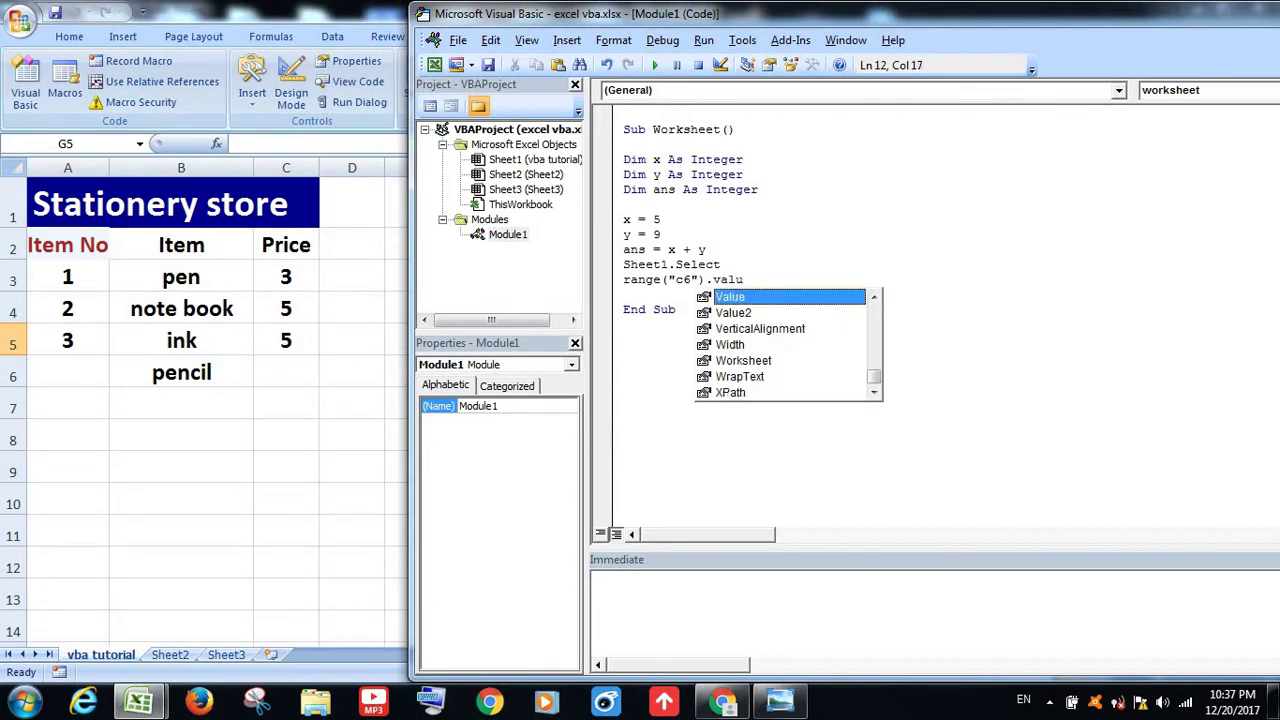
key(Tab)
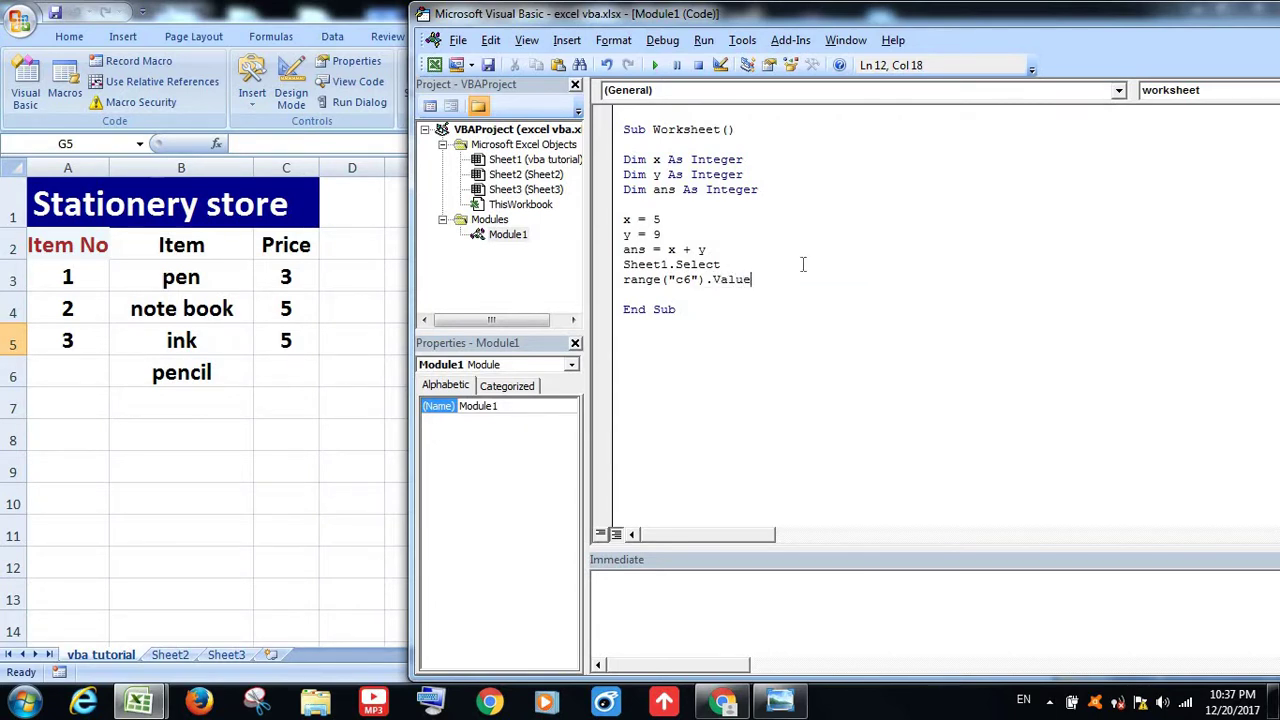
text(= )
text(ans)
key(Return)
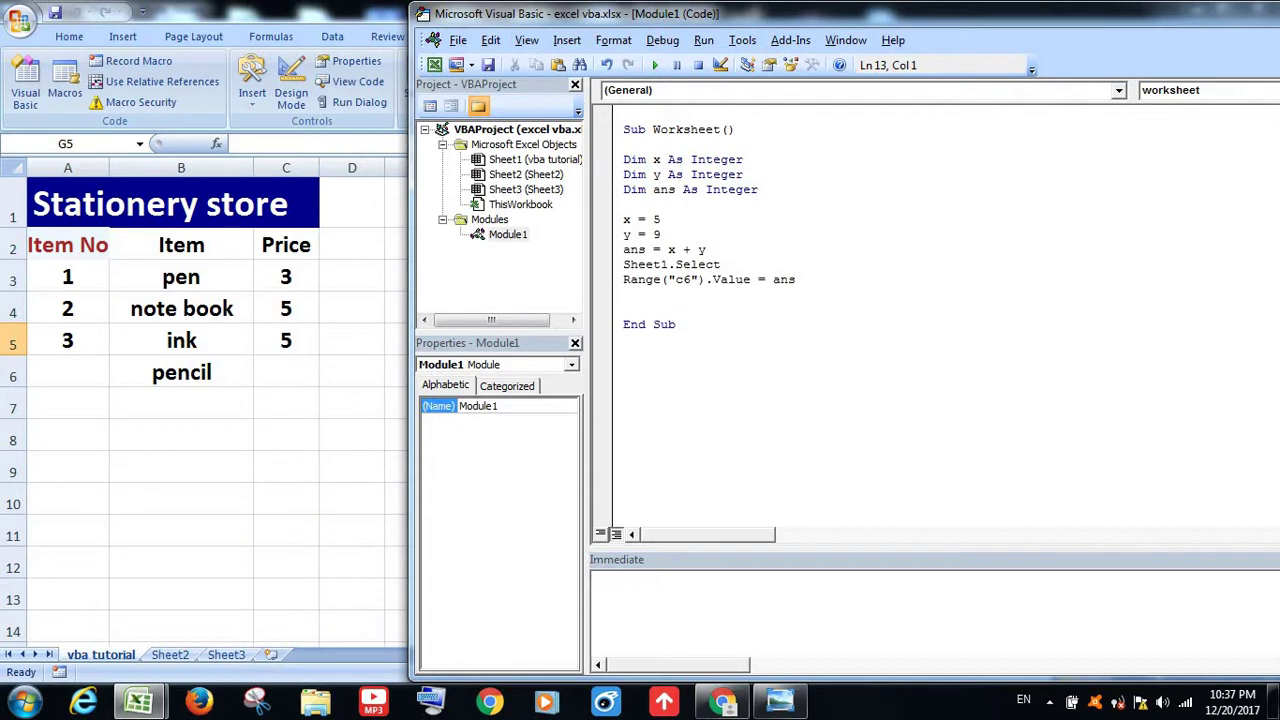
click(978, 248)
Step through the Worksheet macro with F8 past the x, y and ans assignments.
click(719, 160)
key(F8)
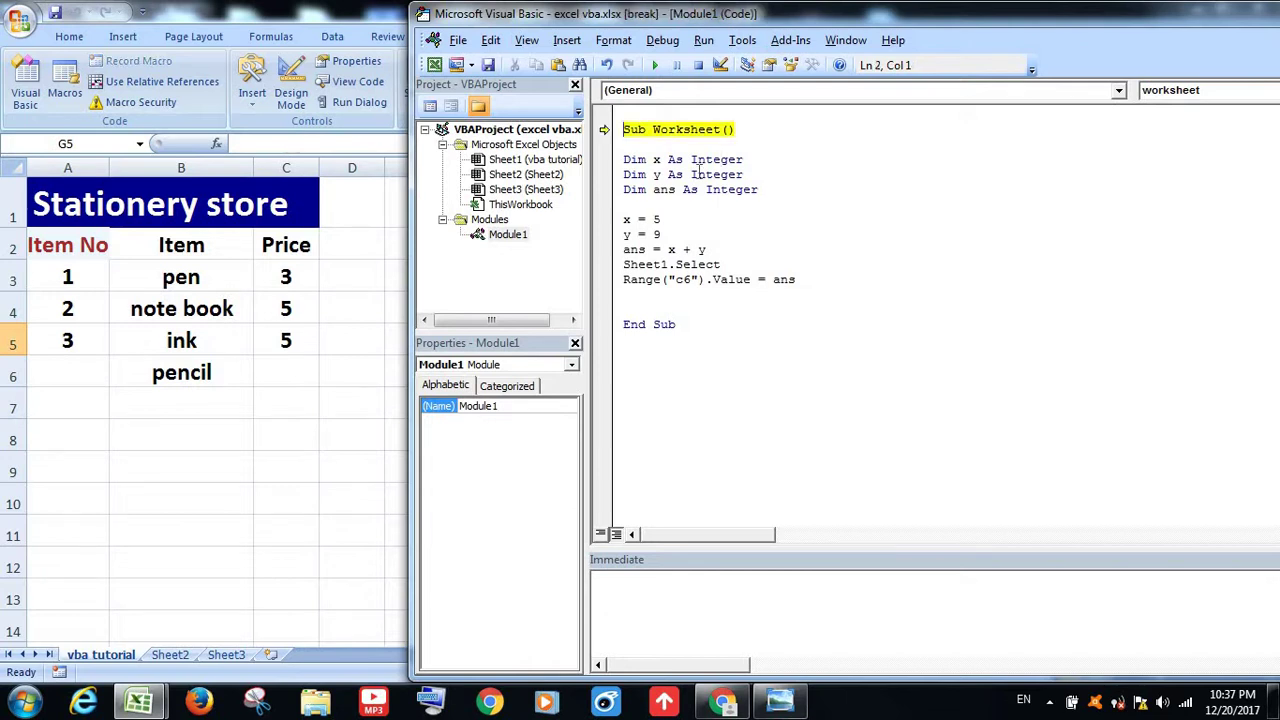
key(F8)
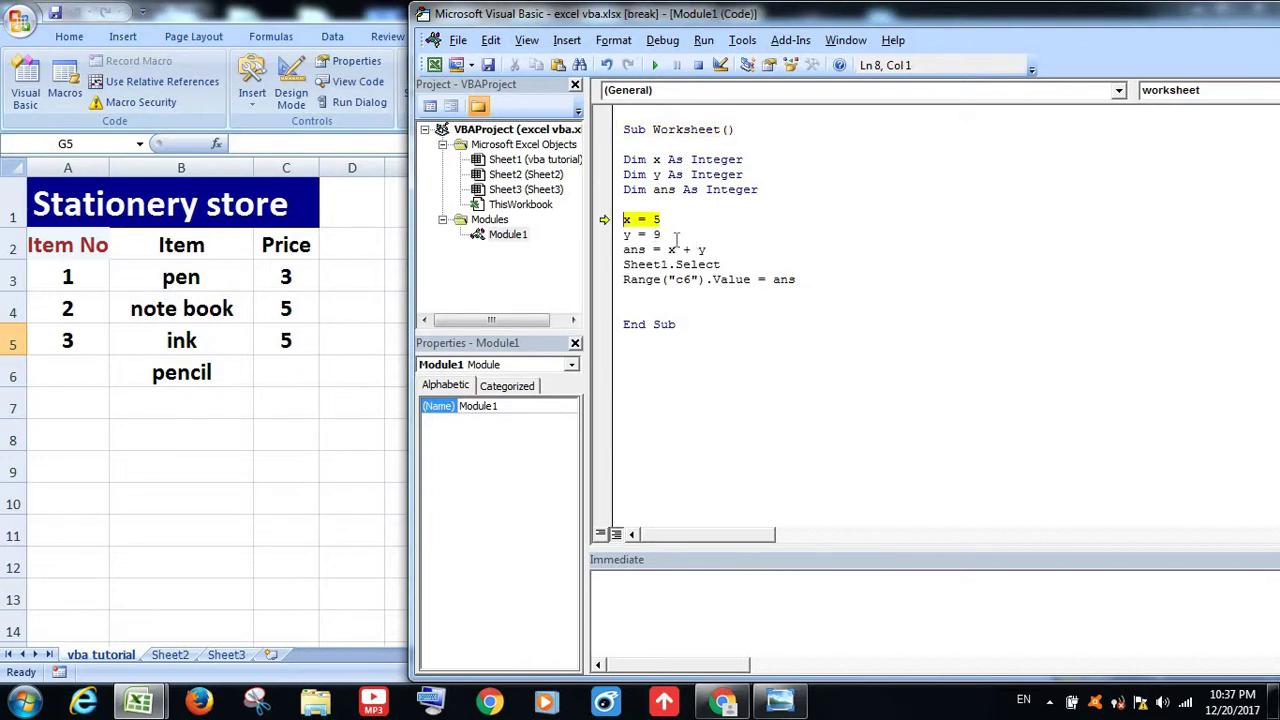
key(F8)
key(F8)
key(F8)
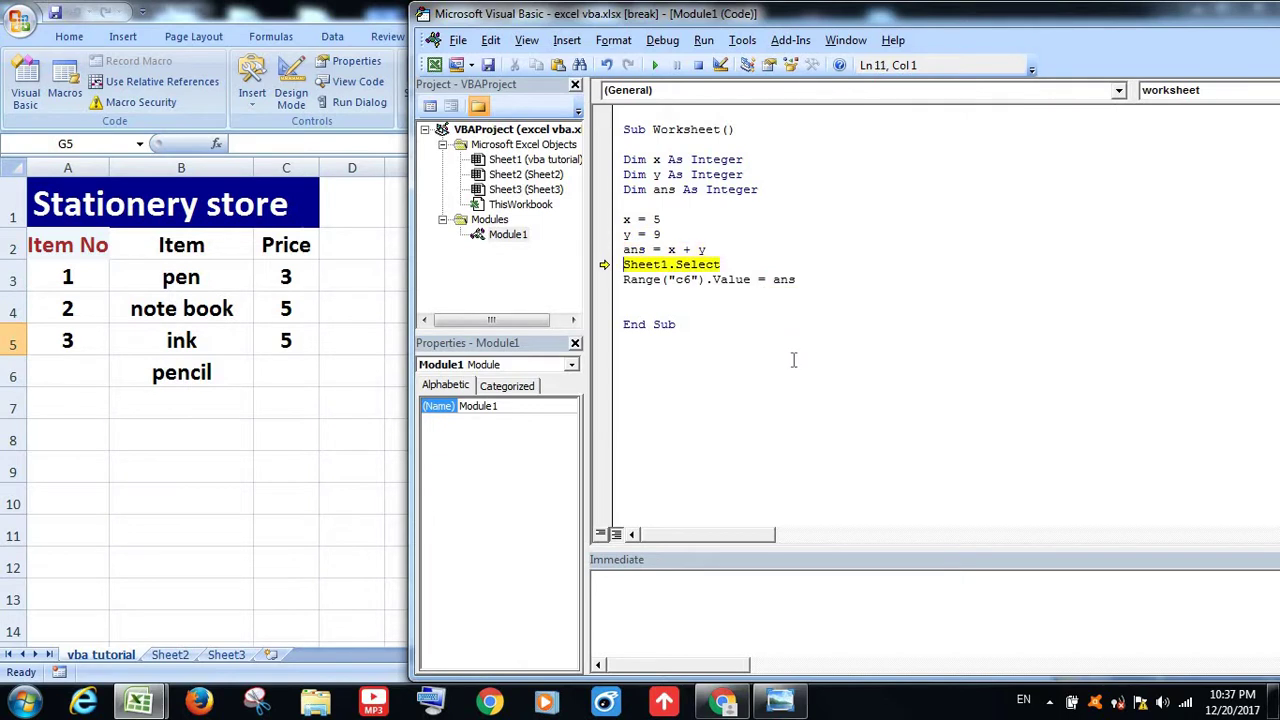
key(F8)
key(F8)
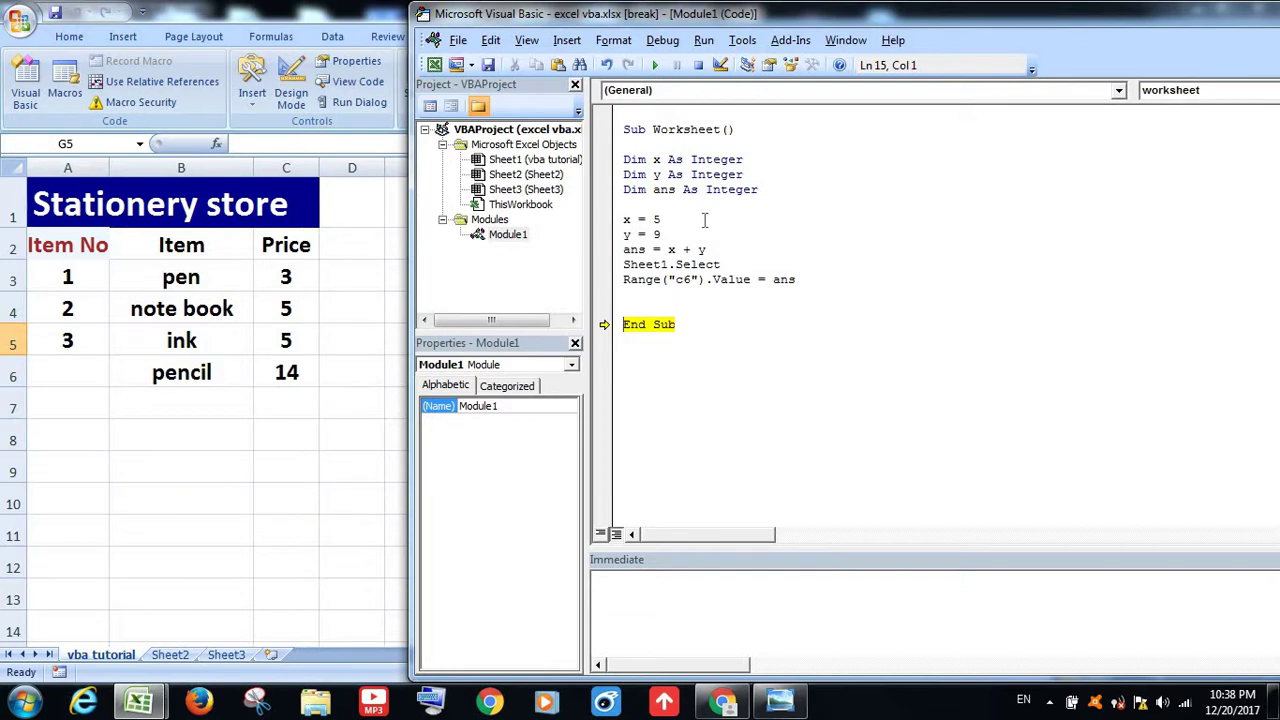
Add a MsgBox ans line right after the Range("c6").Value = ans line.
click(812, 279)
key(Return)
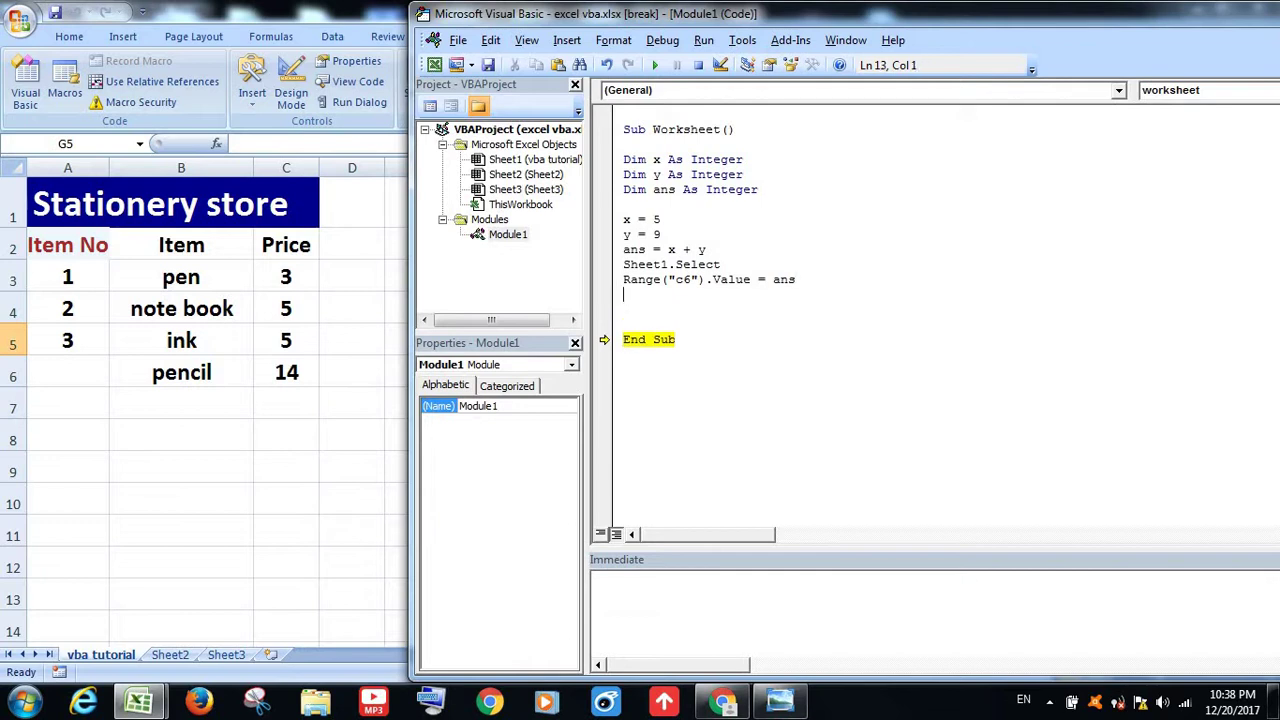
text(ms)
text(gbo)
text(x )
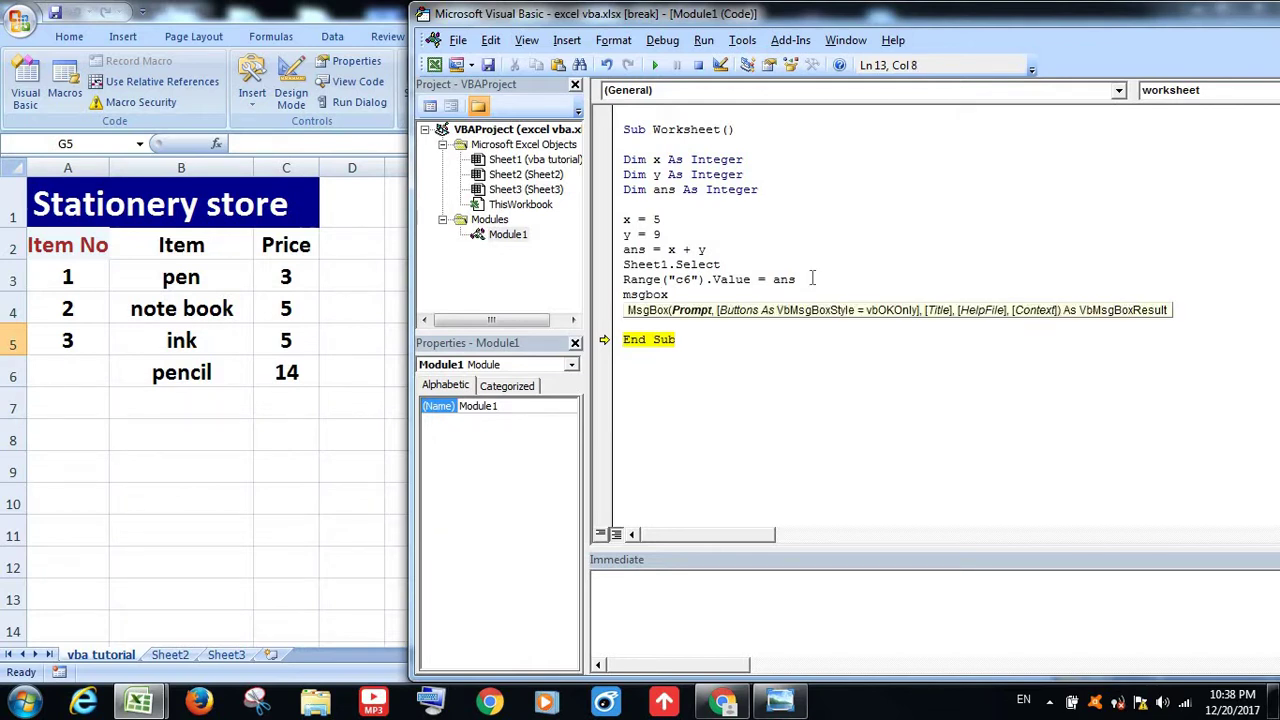
text(ans)
key(Return)
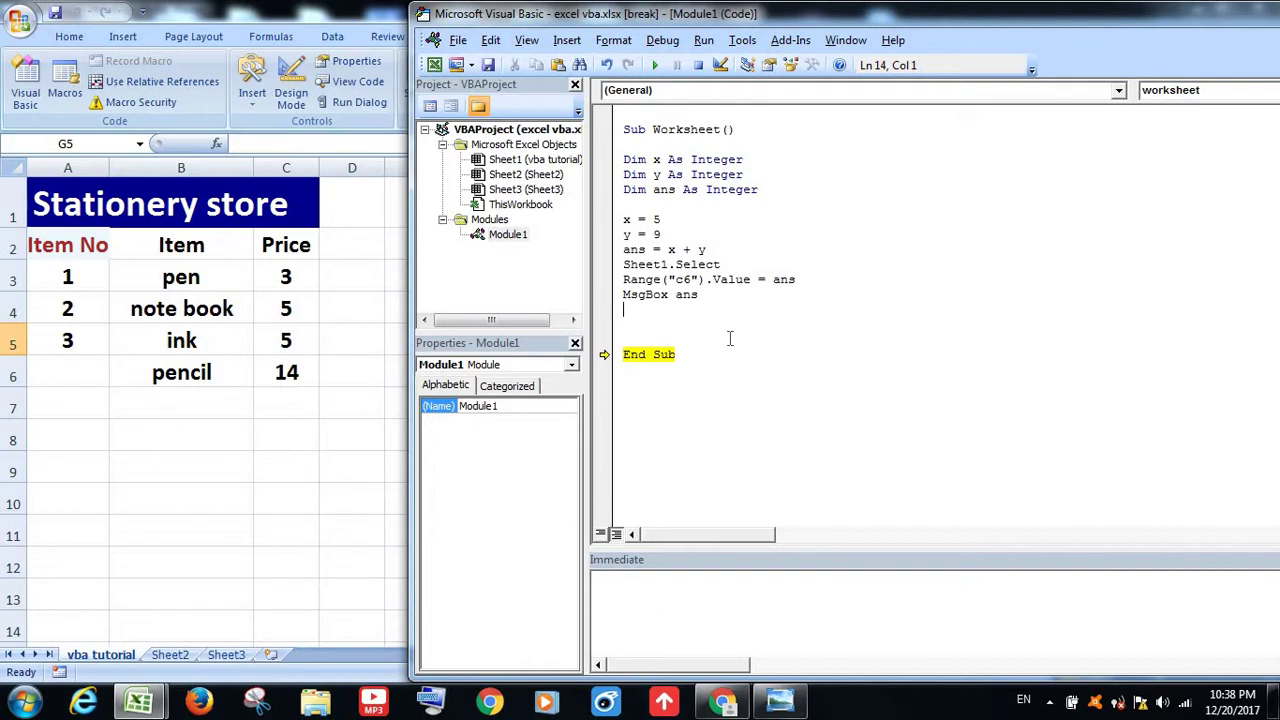
Put a line containing just x below MsgBox ans, closing the completion list.
key(ctrl+space)
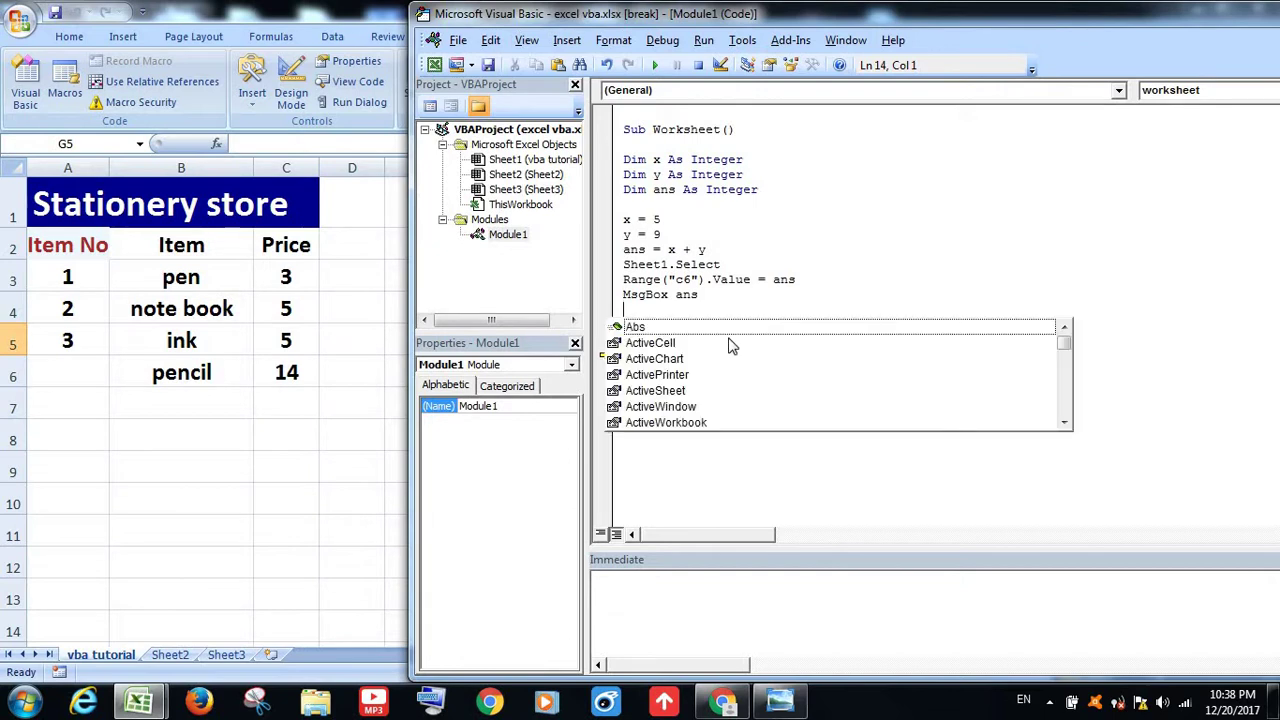
text(an)
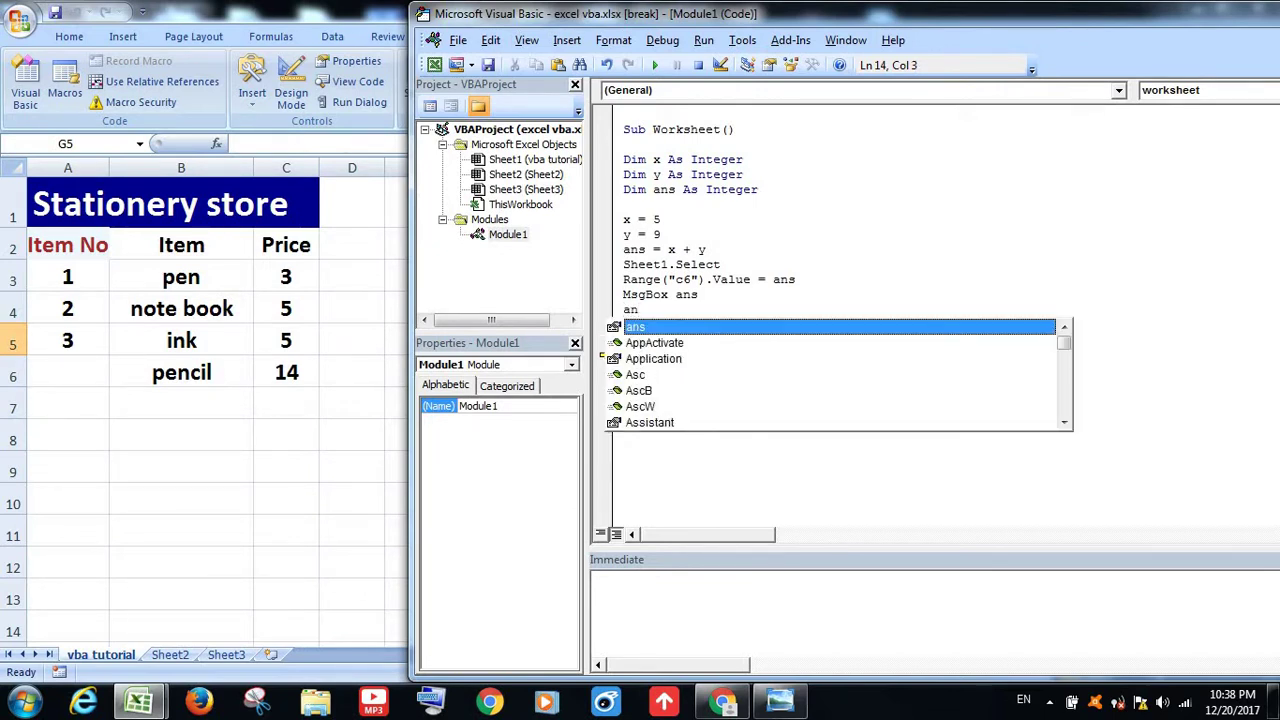
text(s\)
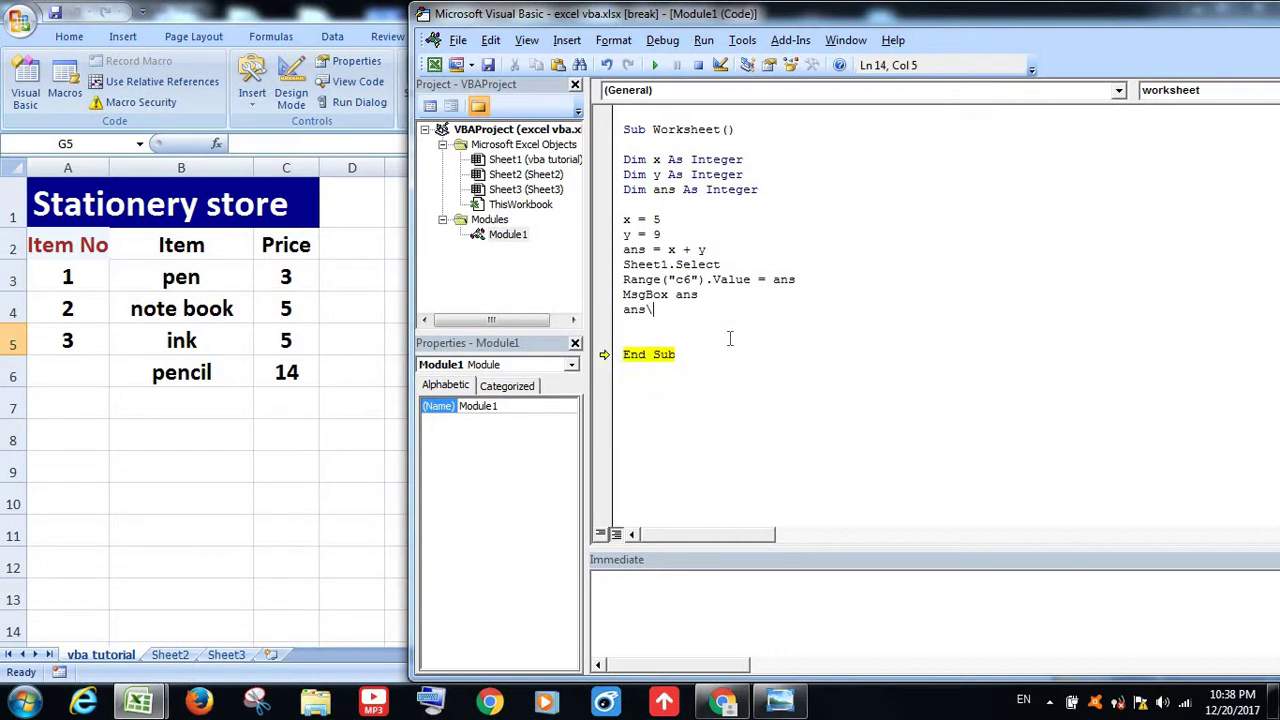
key(BackSpace)
key(BackSpace)
key(BackSpace)
key(BackSpace)
key(ctrl+space)
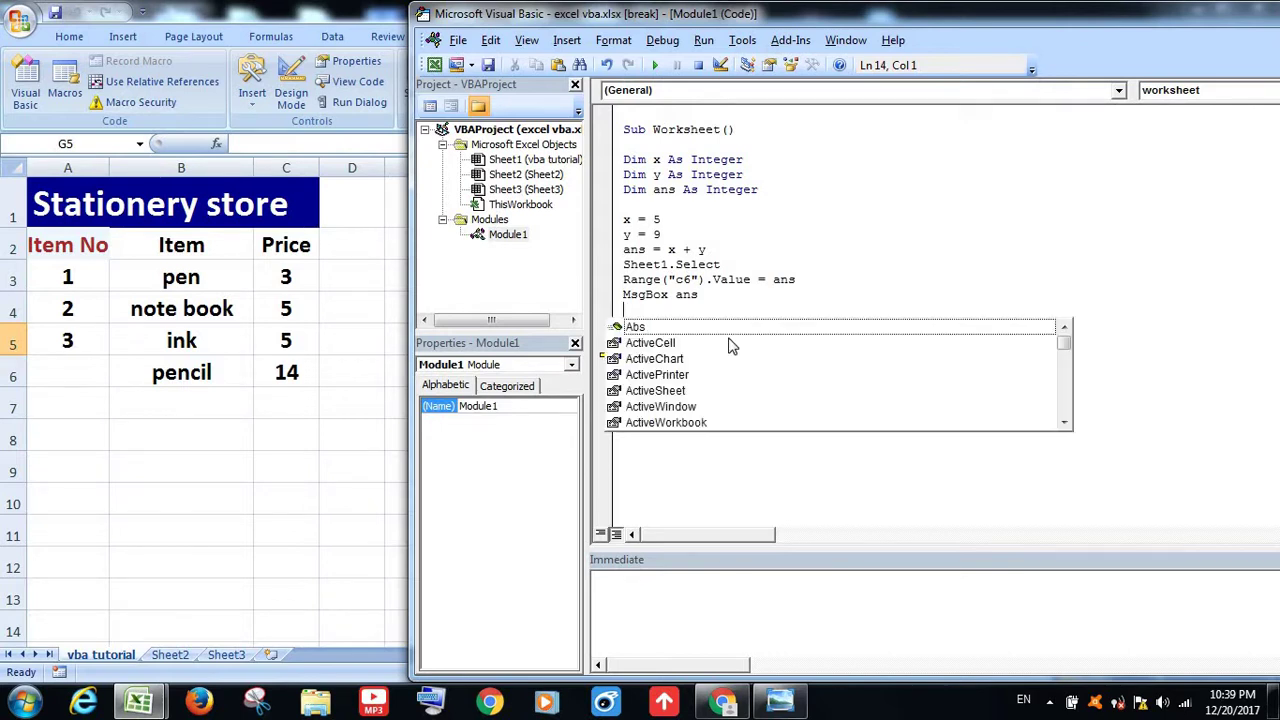
text(an)
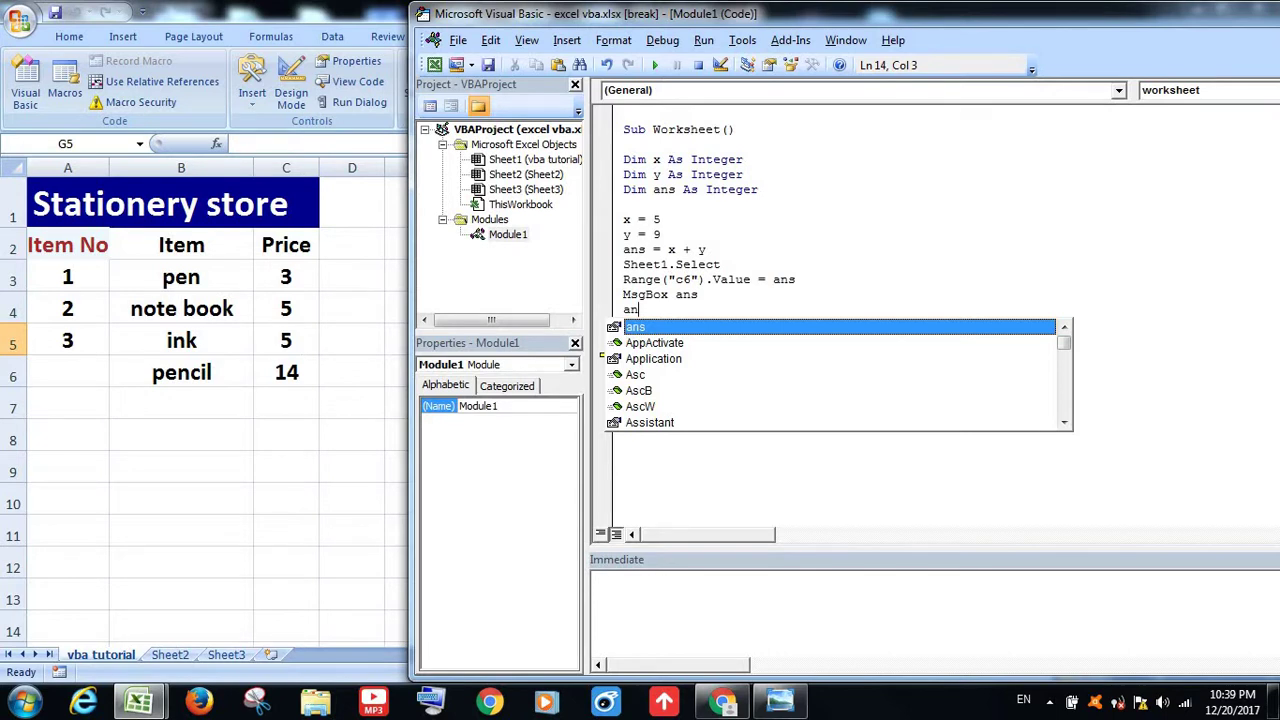
text(s\\)
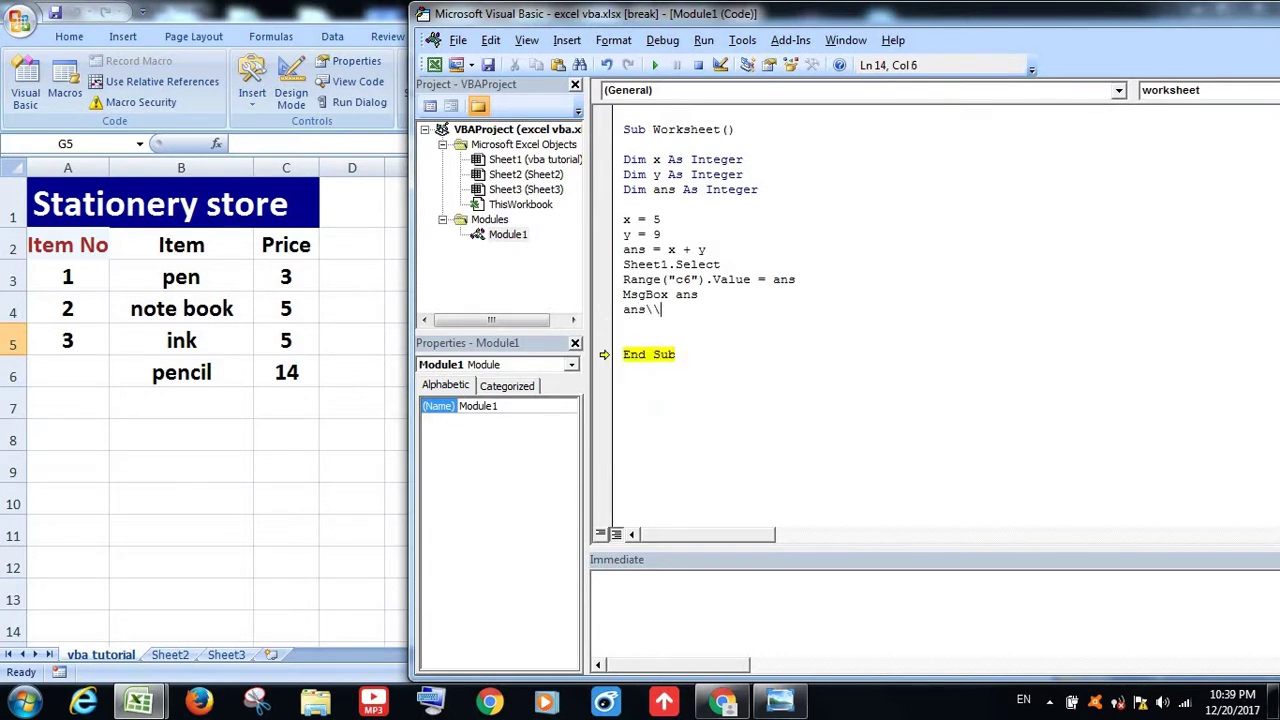
key(BackSpace)
key(BackSpace)
key(BackSpace)
key(BackSpace)
key(BackSpace)
key(ctrl+space)
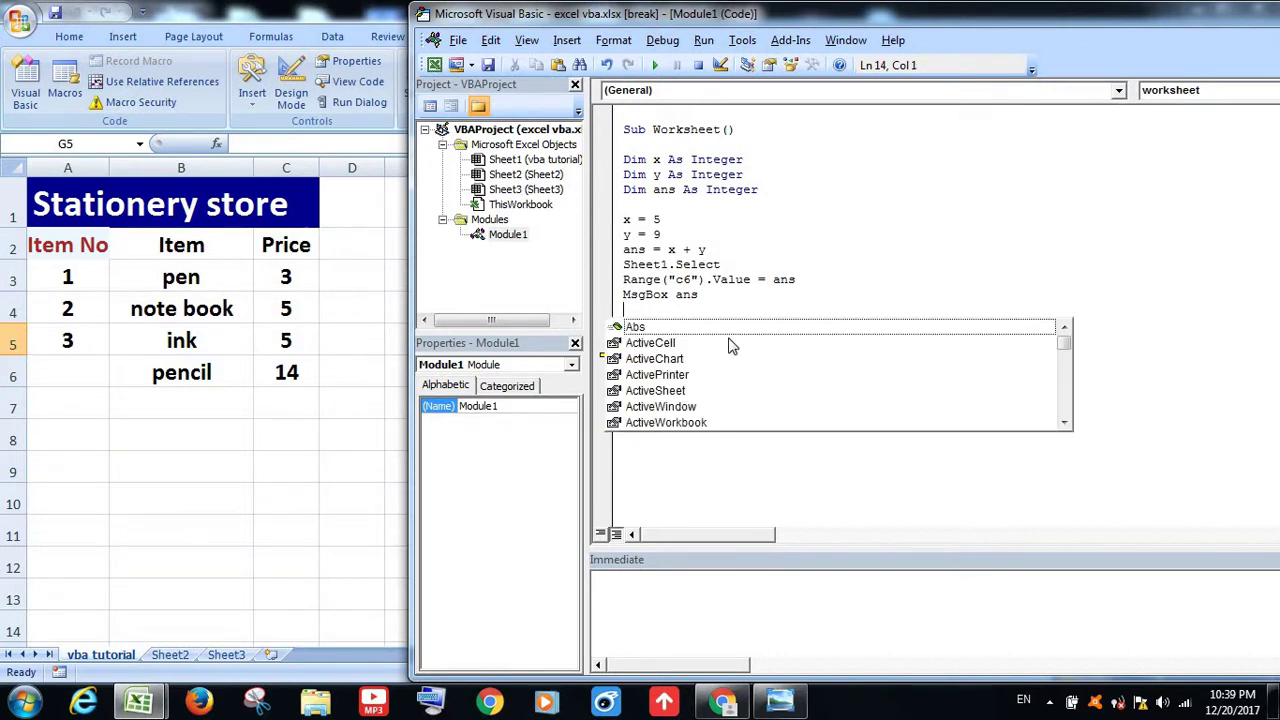
text(x)
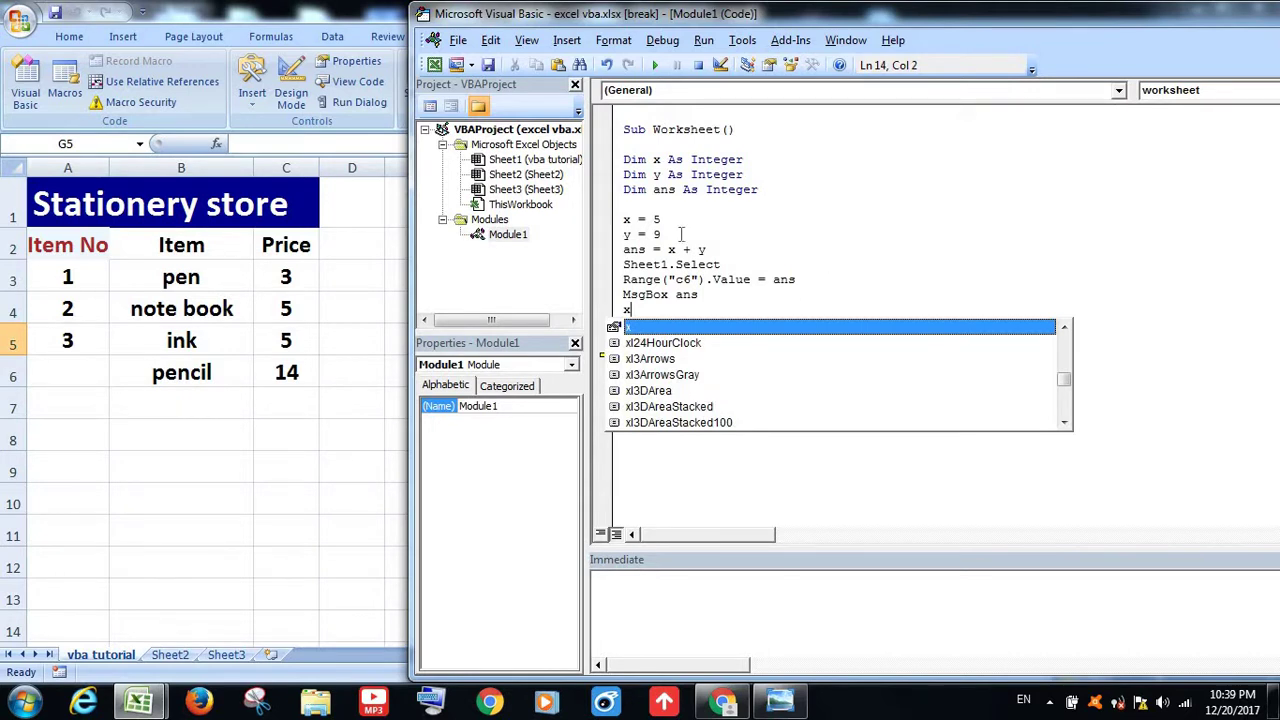
click(856, 268)
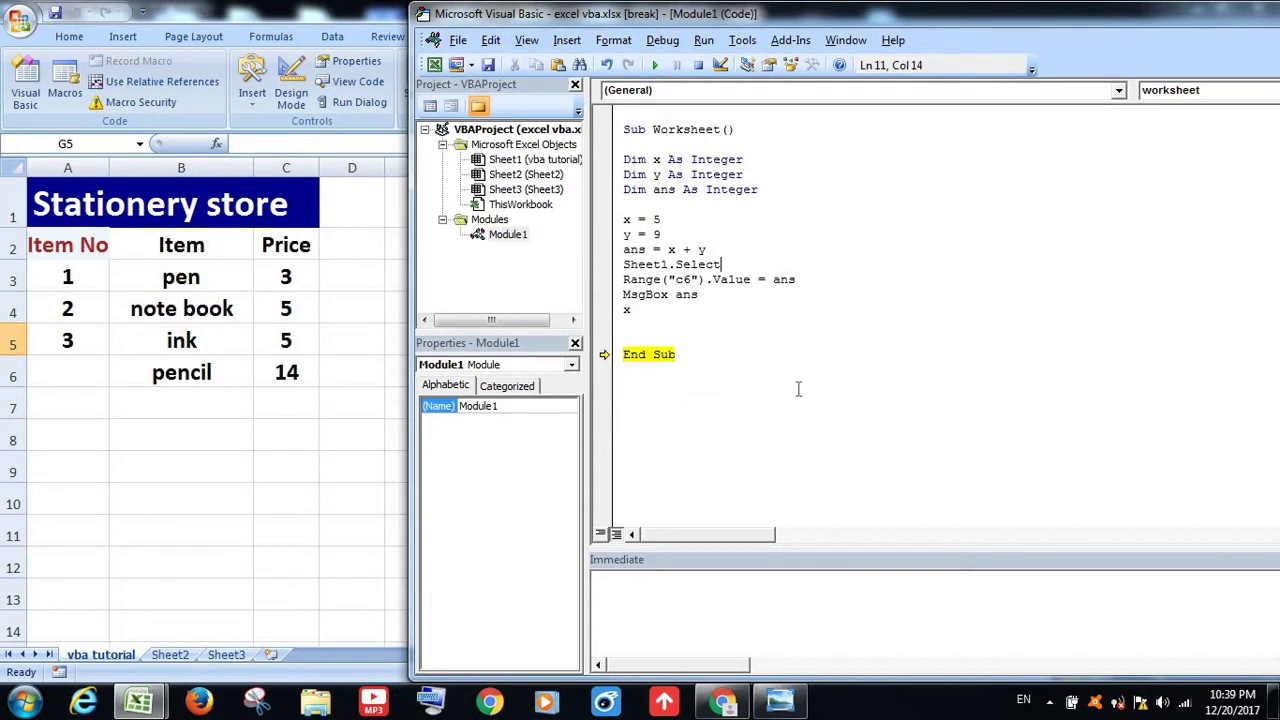
click(726, 321)
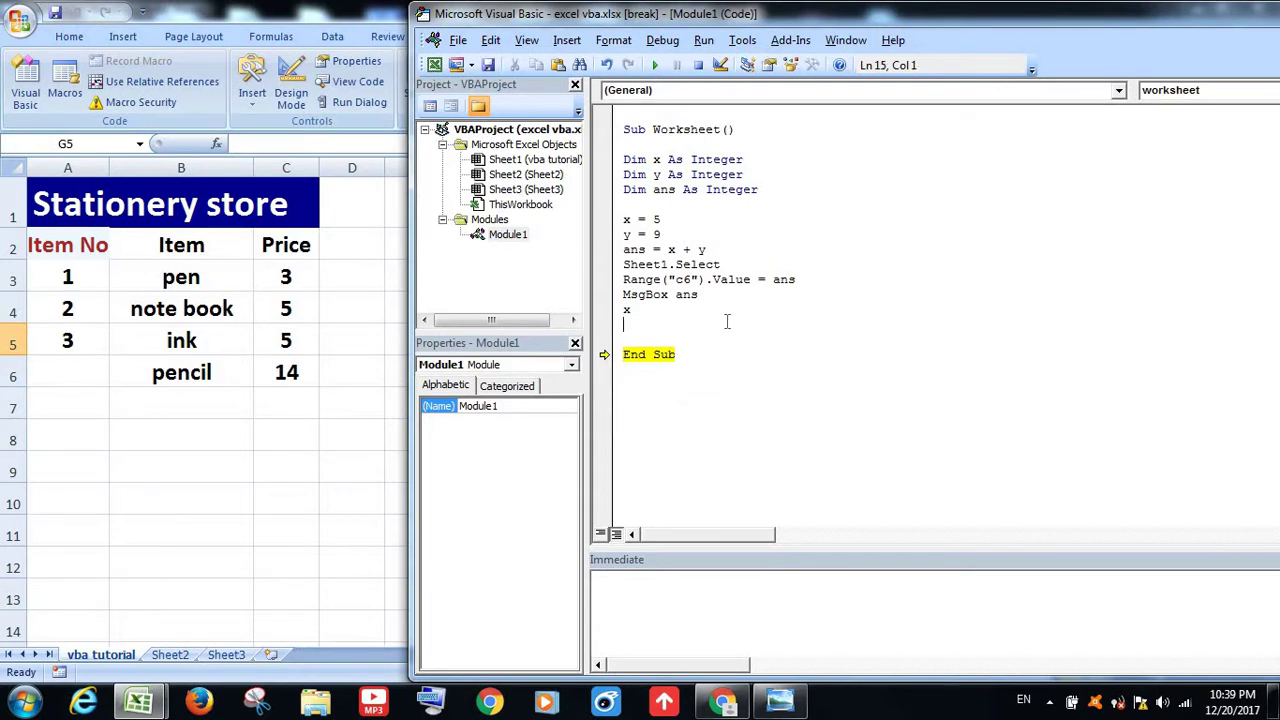